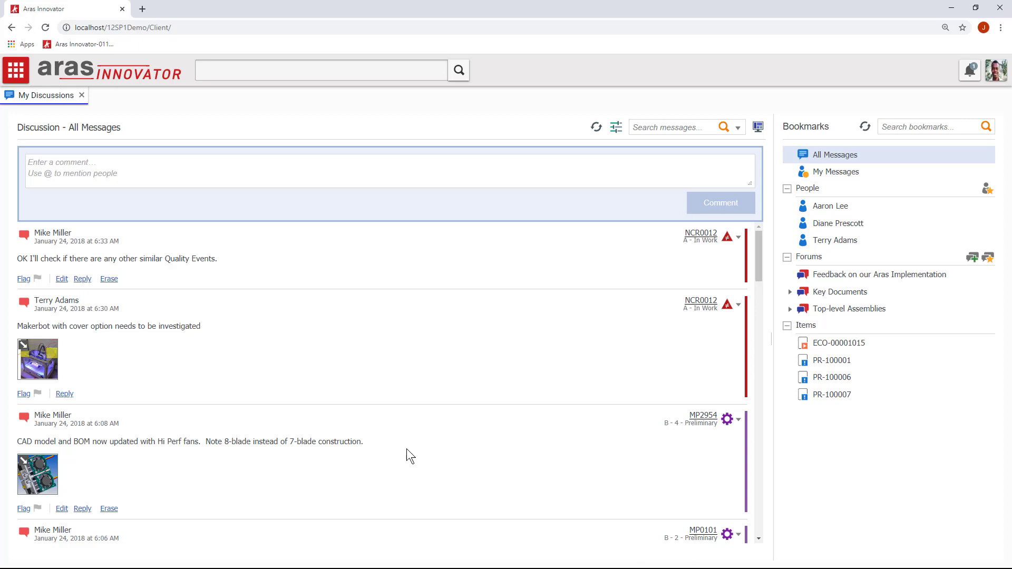
- Search all 13 Process Plans from Contents > Process, close My Discussions, and right-click PP010
click(22, 78)
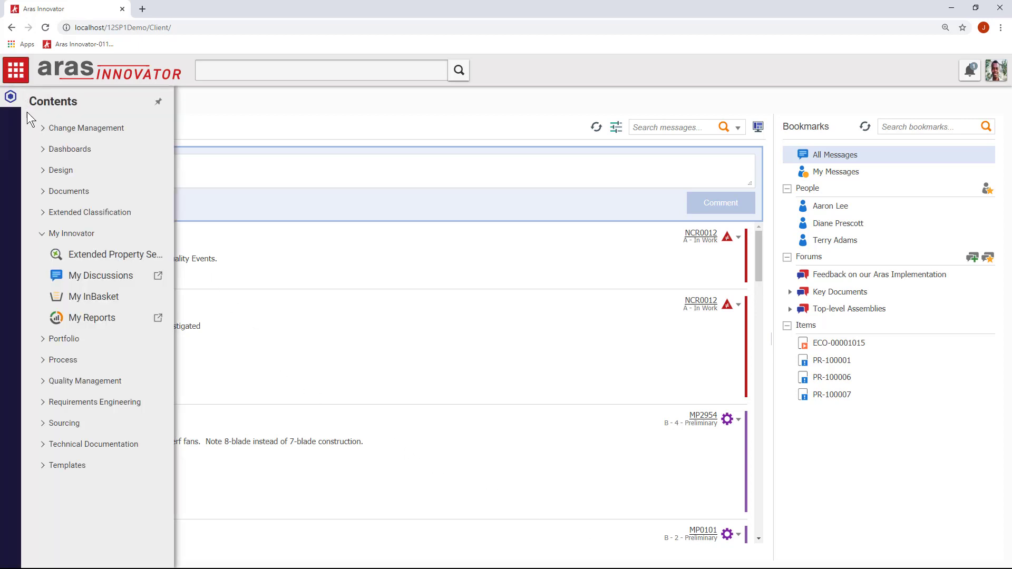
click(79, 359)
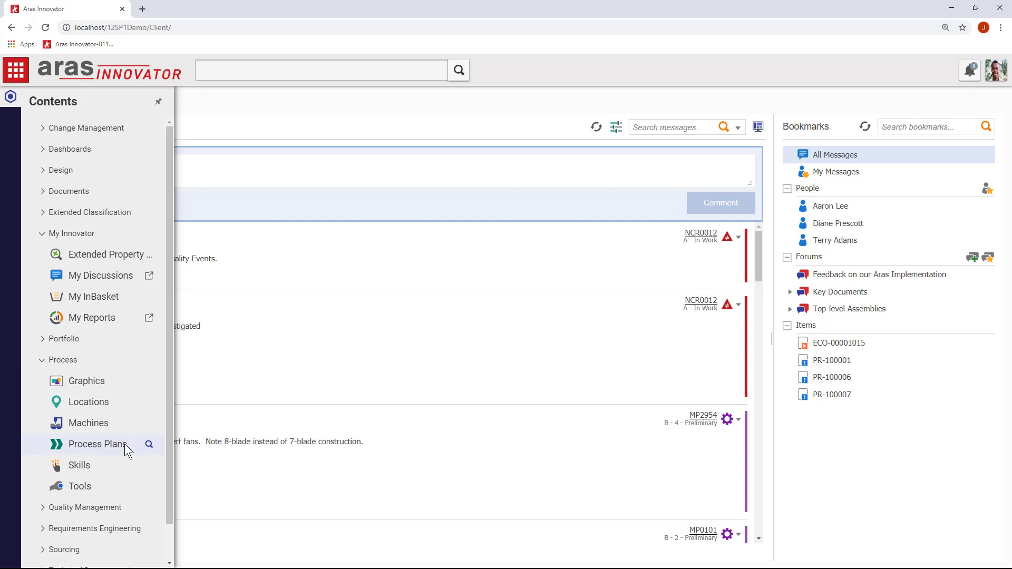
click(125, 449)
click(106, 153)
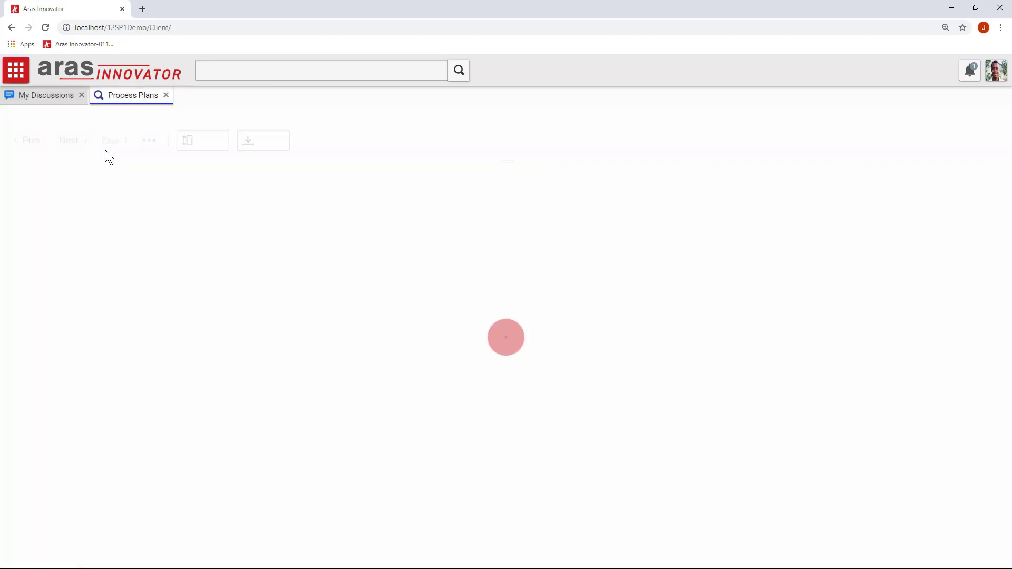
click(82, 95)
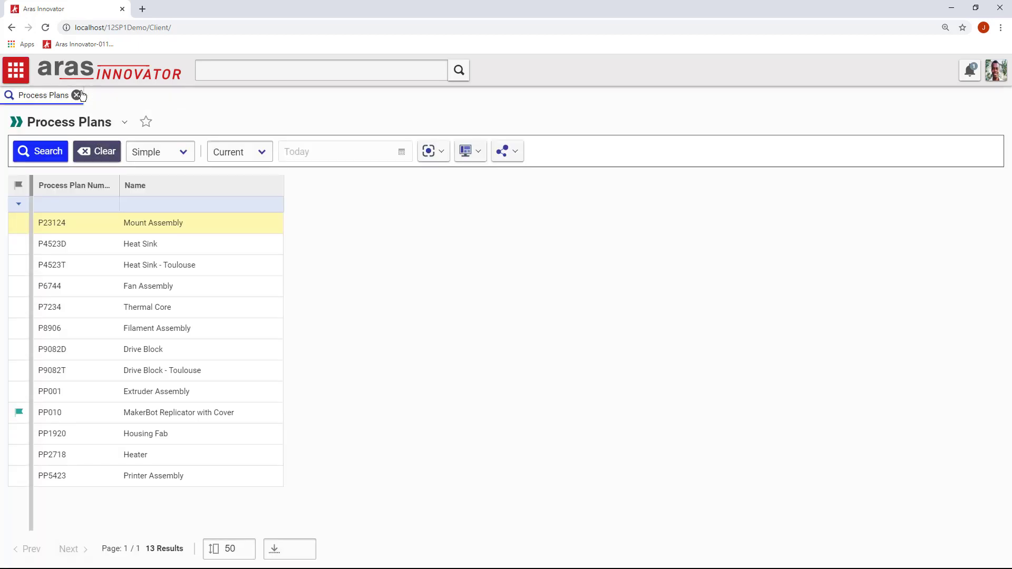
right_click(144, 417)
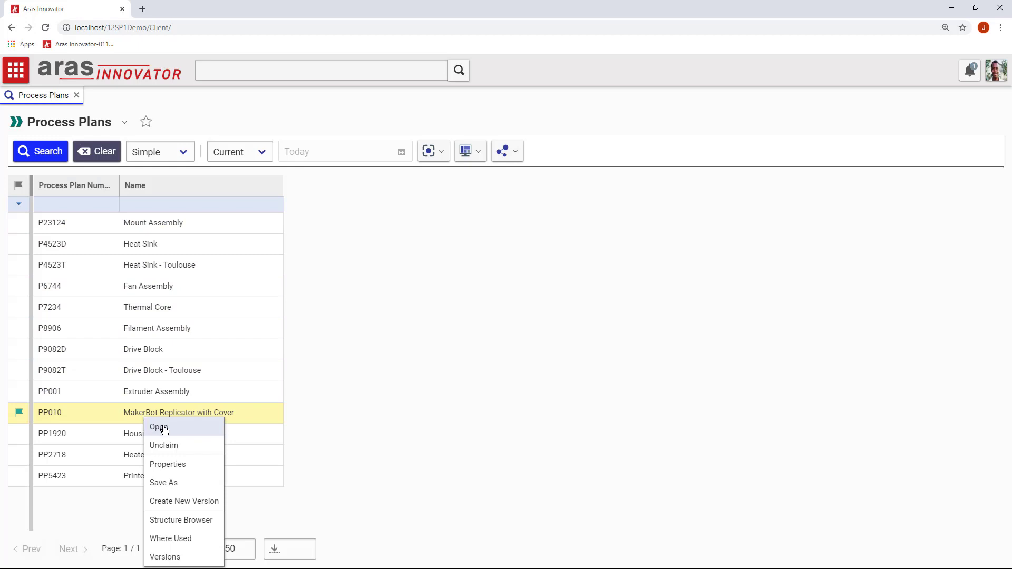
- Open process plan PP010, then open its produced part MP0103 from the Produced Part list
click(159, 427)
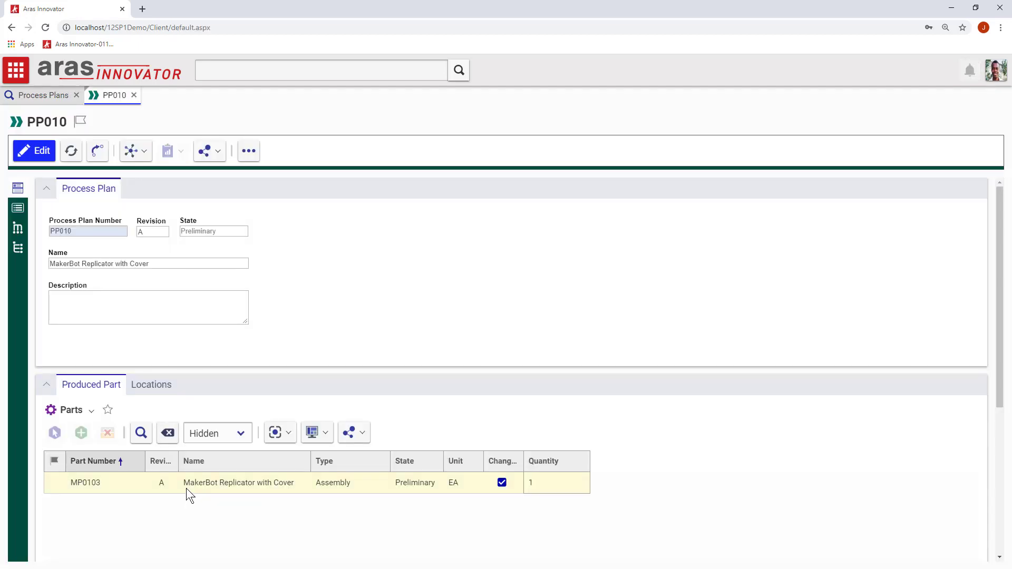
scroll(191, 482, down, 1)
right_click(192, 428)
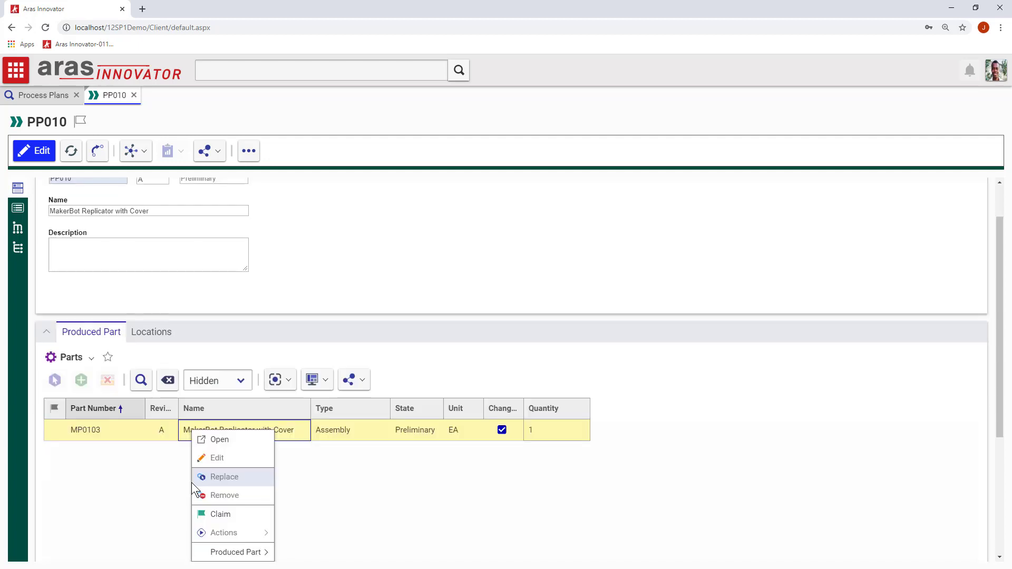
click(226, 443)
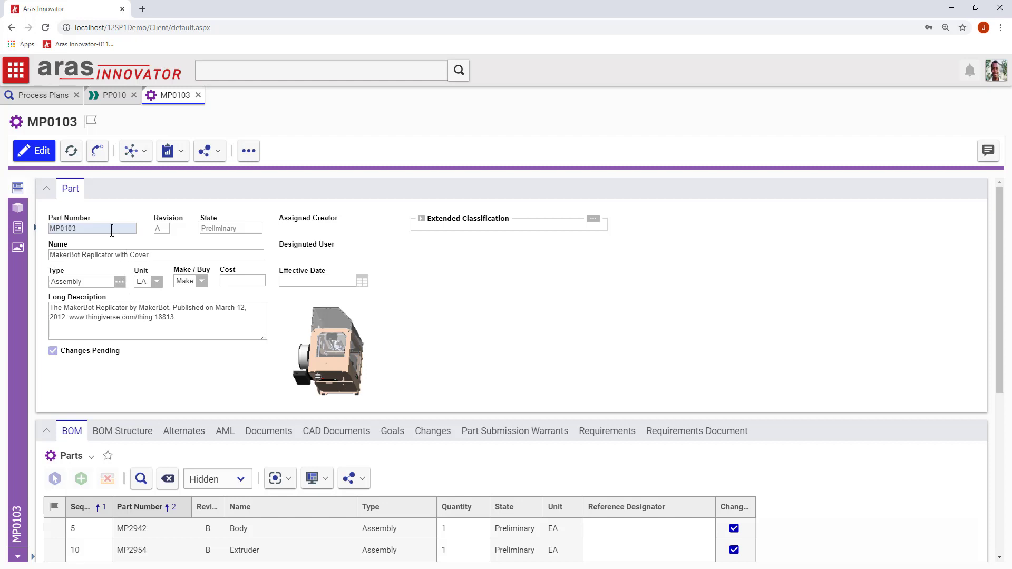
- Collapse the Part form and show the BOM Structure with Body MP2942 and Extruder MP2954 expanded
click(47, 188)
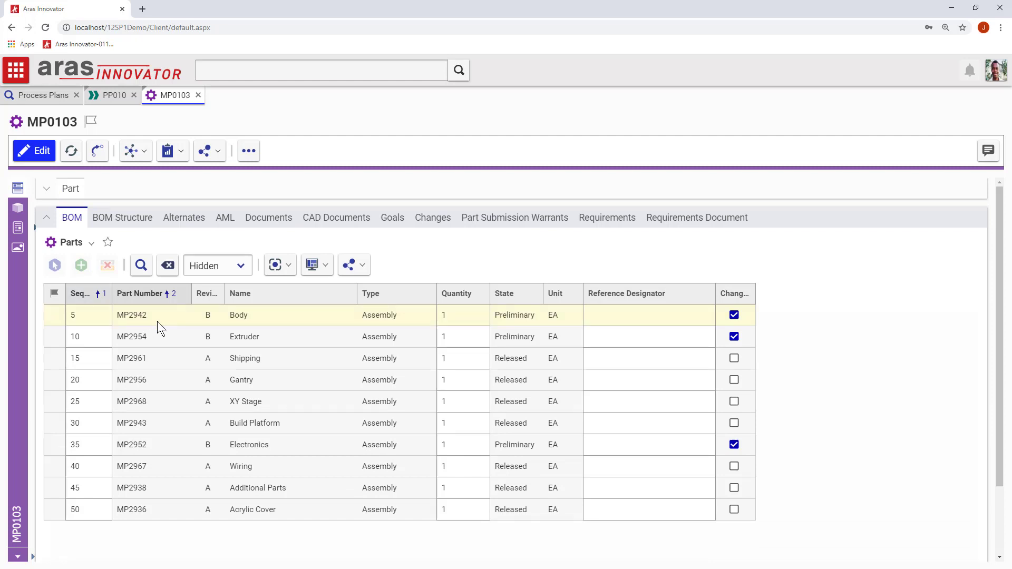
click(136, 222)
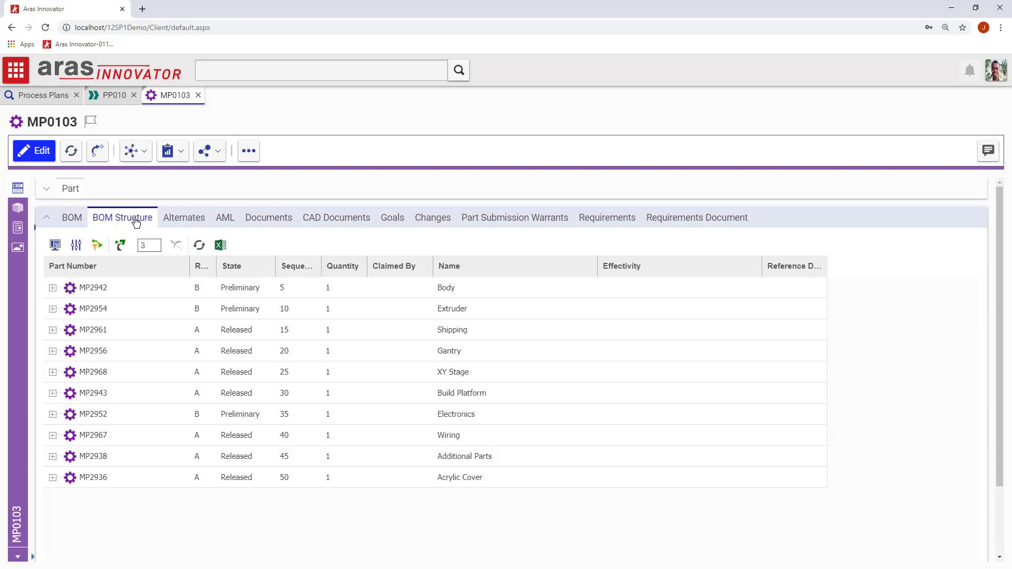
click(53, 287)
click(53, 520)
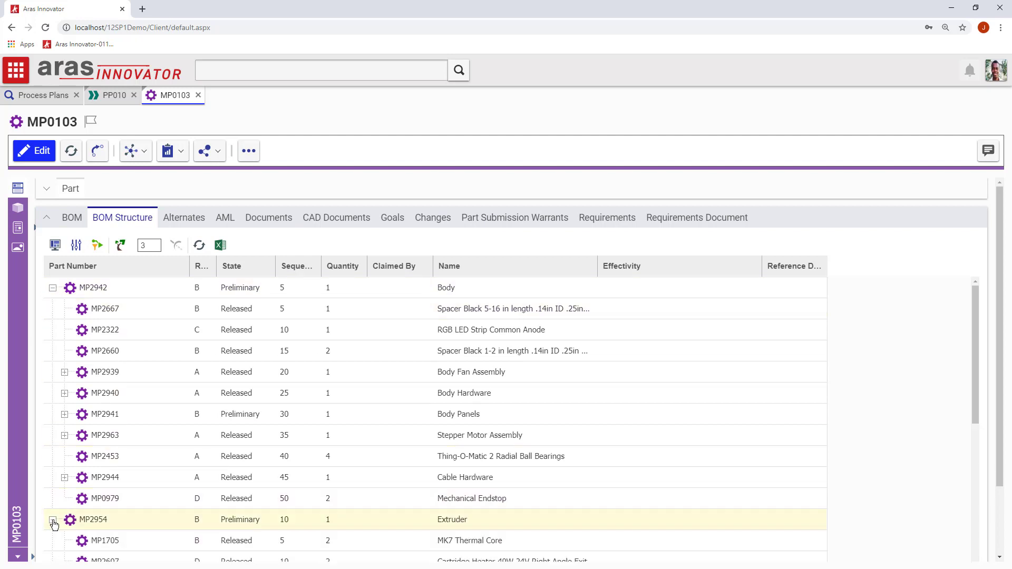
scroll(135, 510, down, 3)
scroll(147, 421, up, 3)
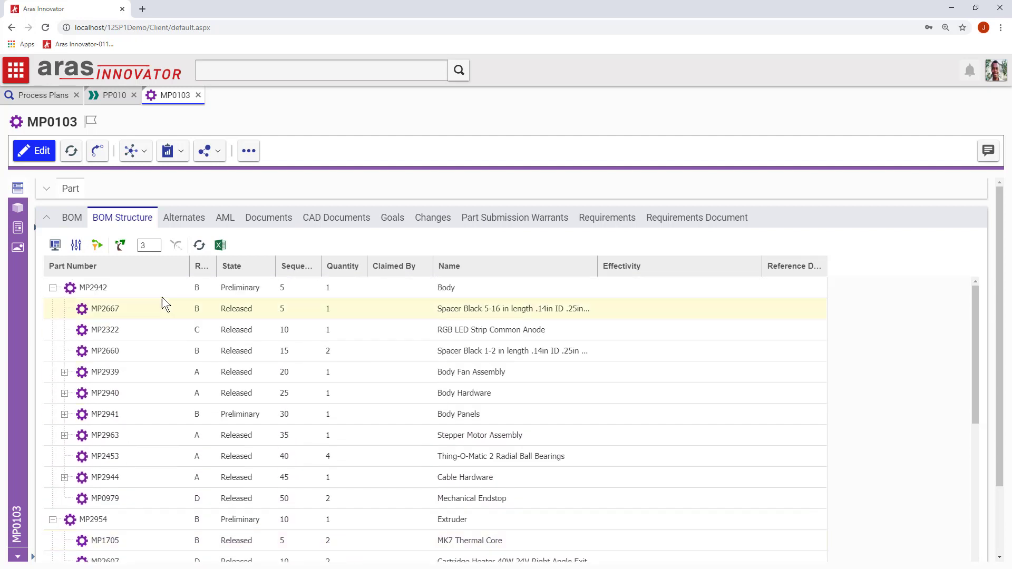
- Check MP0103's Changes and Requirements tabs, widen the Title column, and display the 3D CAD model
click(433, 219)
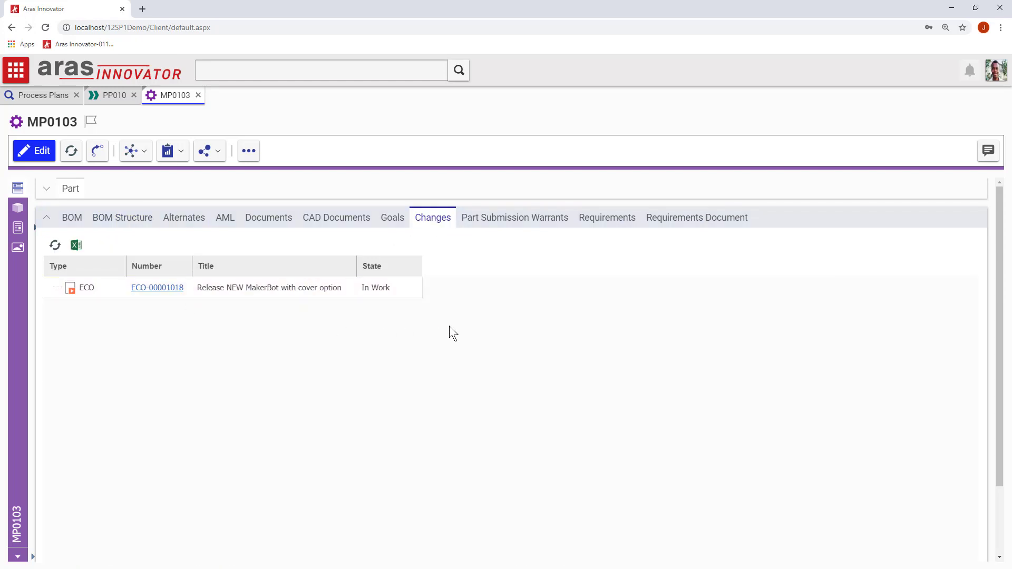
click(615, 228)
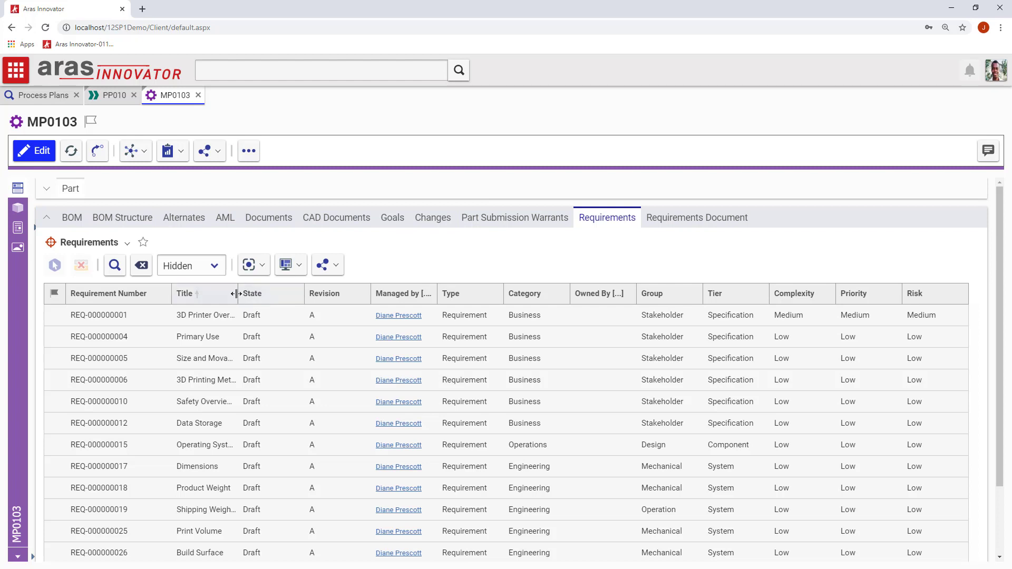
drag(235, 294, 448, 298)
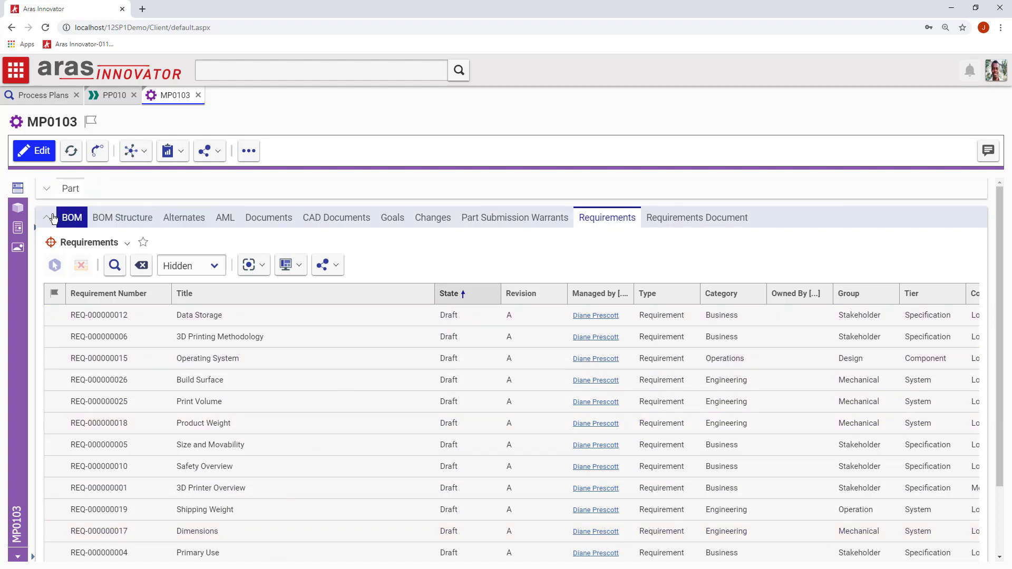
click(18, 210)
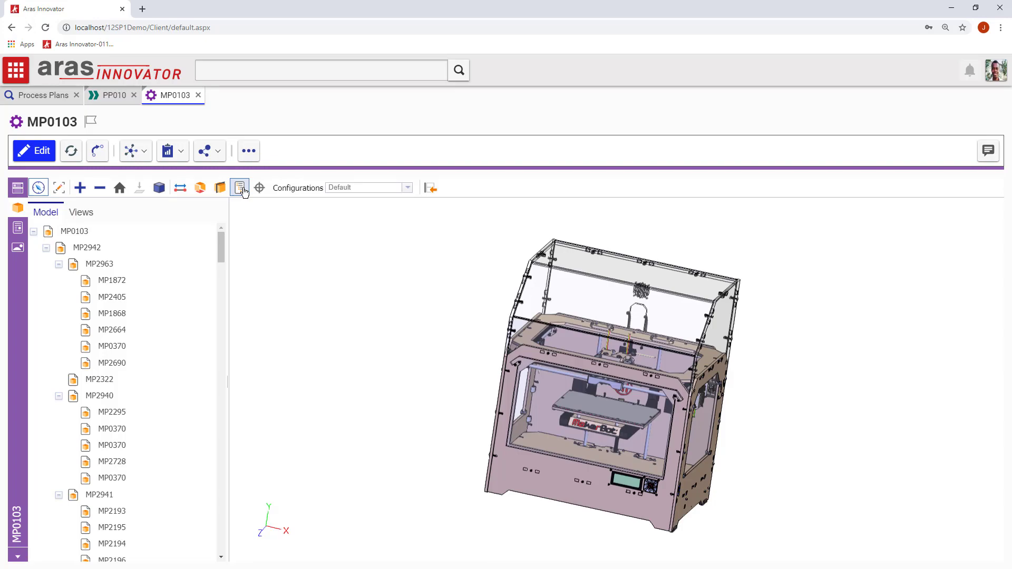
- Hide the Body MP2942 and XY Stage MP2968 assemblies and the cover panels in the 3D view
scroll(640, 360, up, 5)
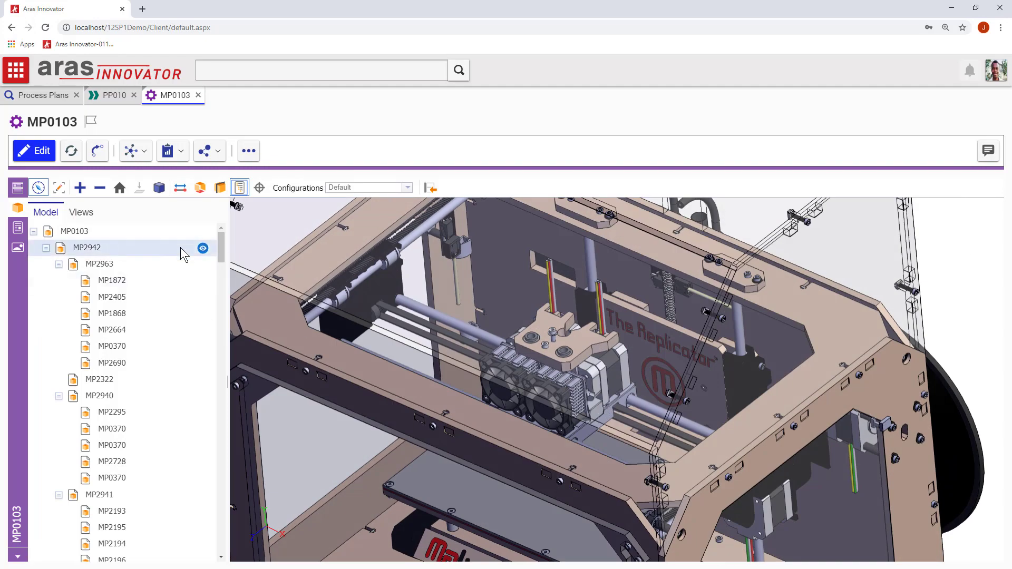
click(203, 248)
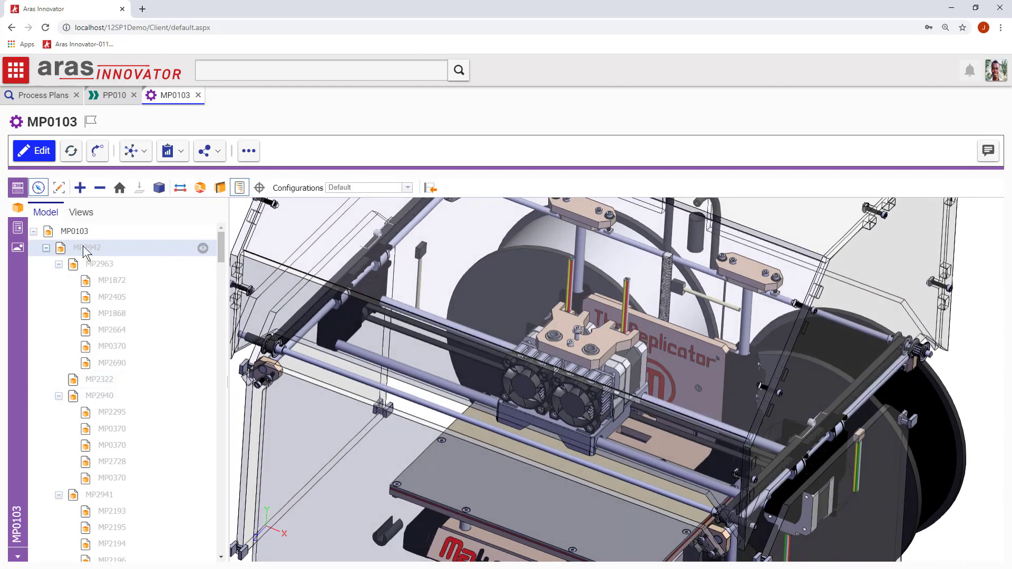
click(46, 247)
click(203, 265)
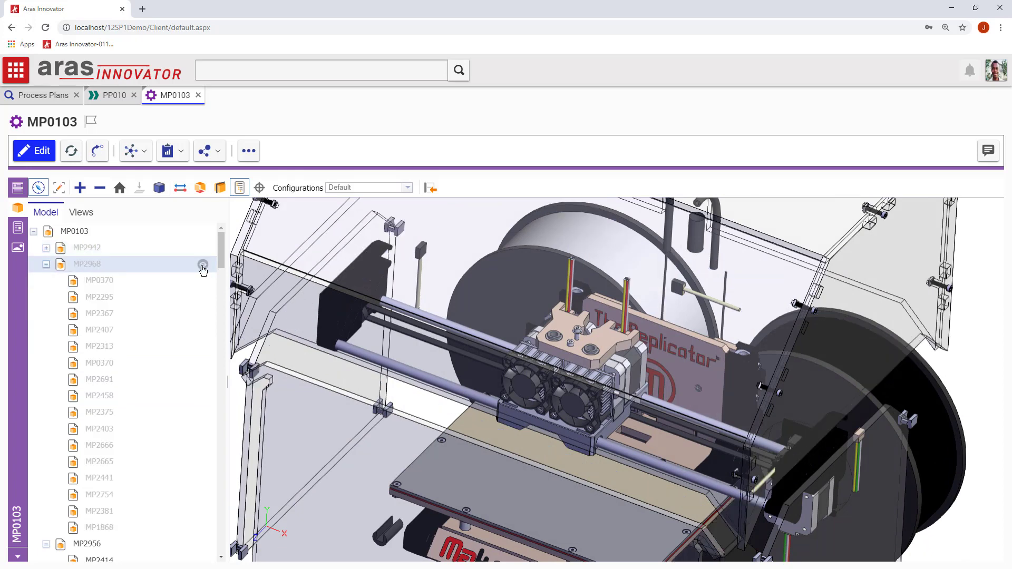
click(599, 346)
click(203, 454)
- Select the extruder MP1708 and left fan, hide fan MP2347, restore the cover panels, and zoom out
click(596, 387)
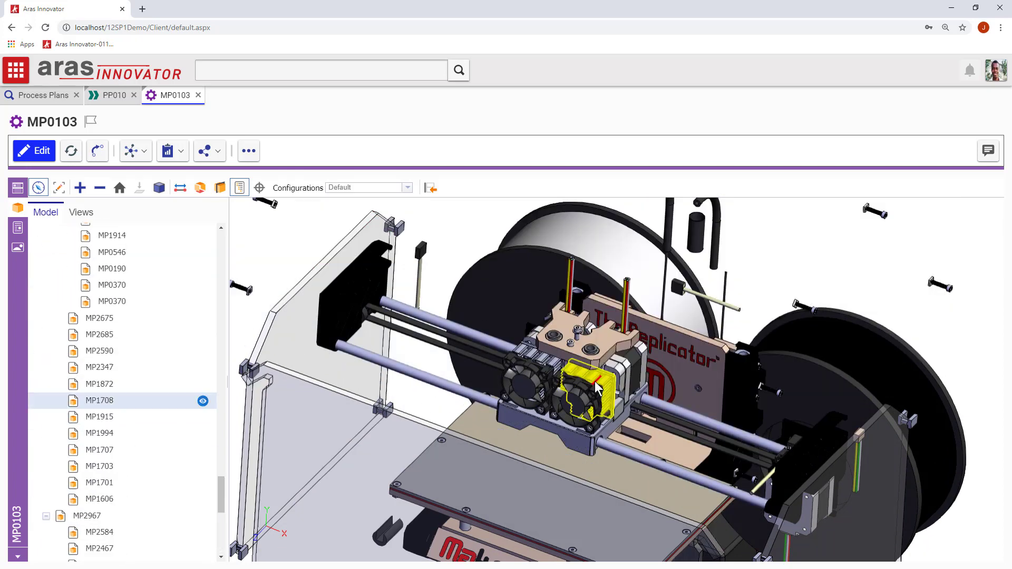
click(543, 384)
click(203, 401)
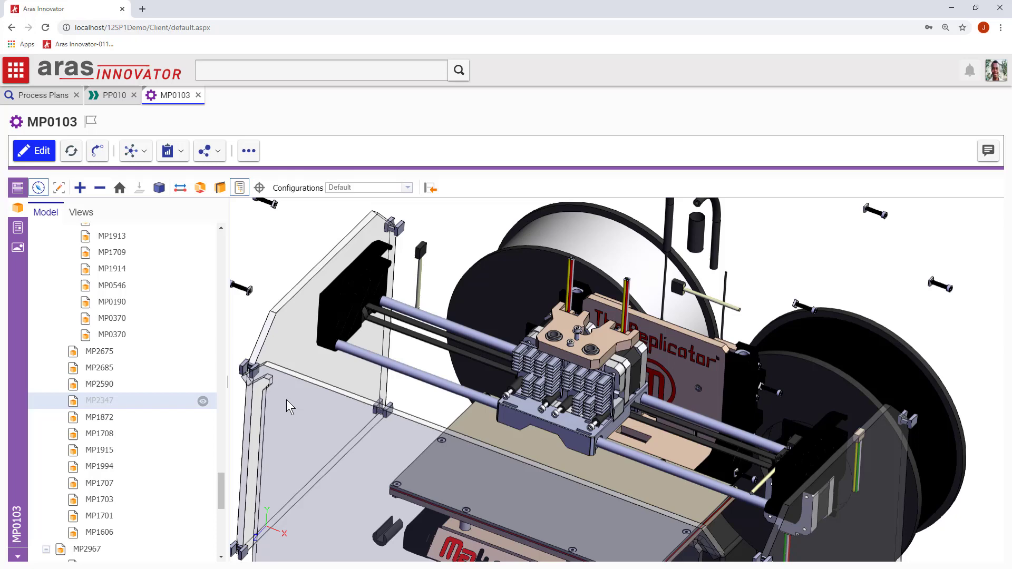
drag(221, 491, 220, 534)
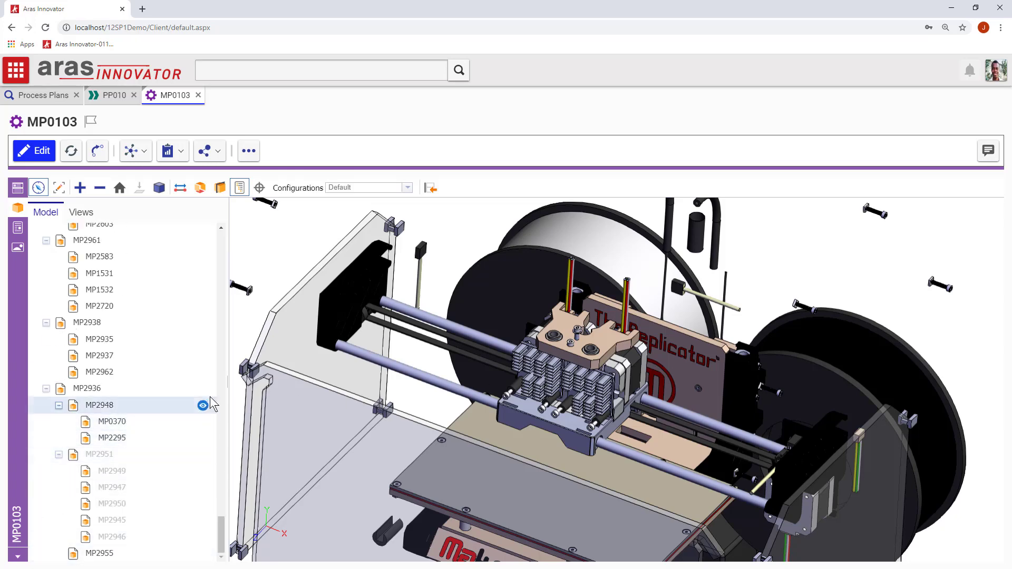
click(203, 454)
scroll(201, 447, up, 3)
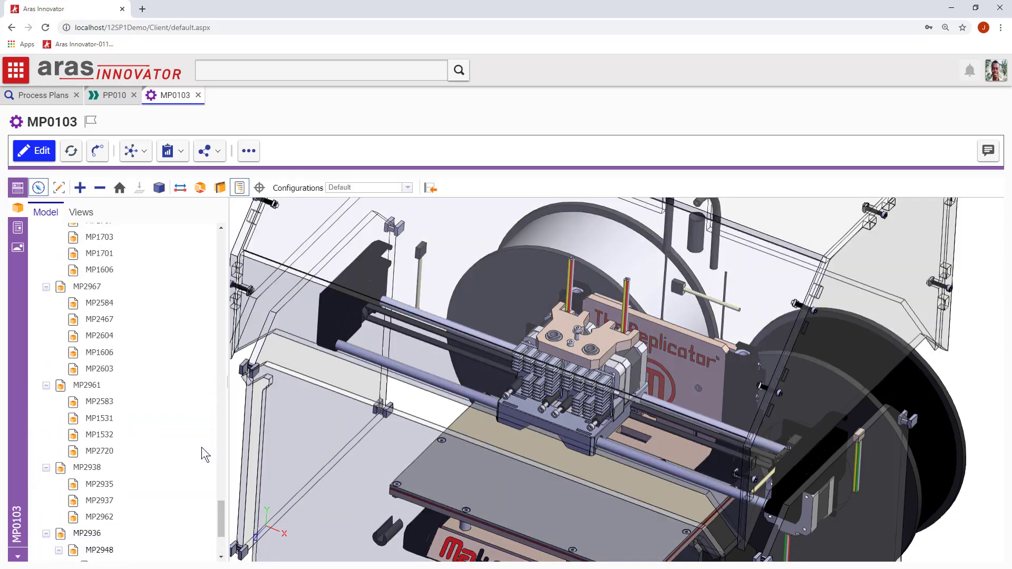
scroll(203, 447, up, 10)
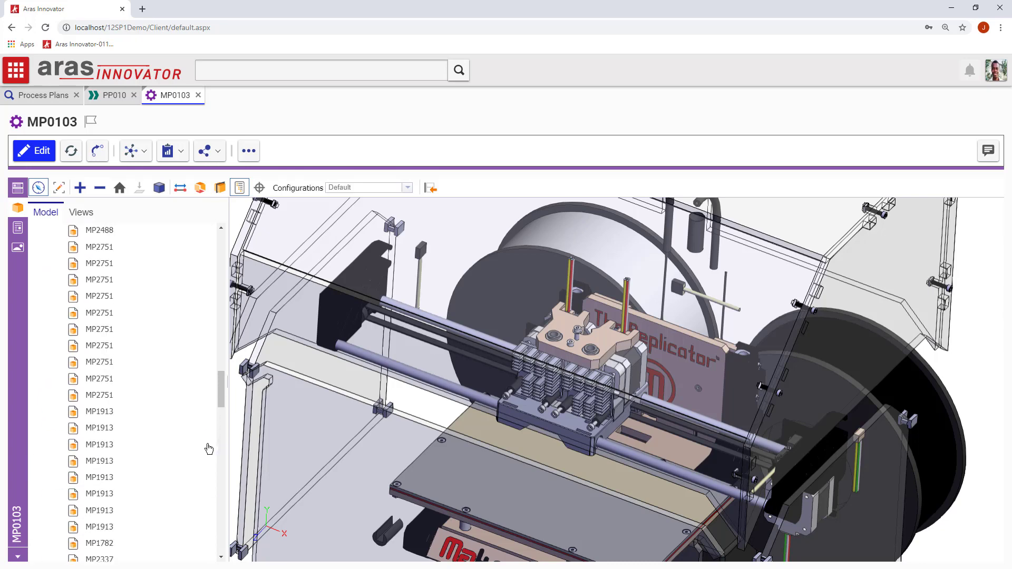
scroll(209, 448, up, 10)
scroll(420, 252, down, 5)
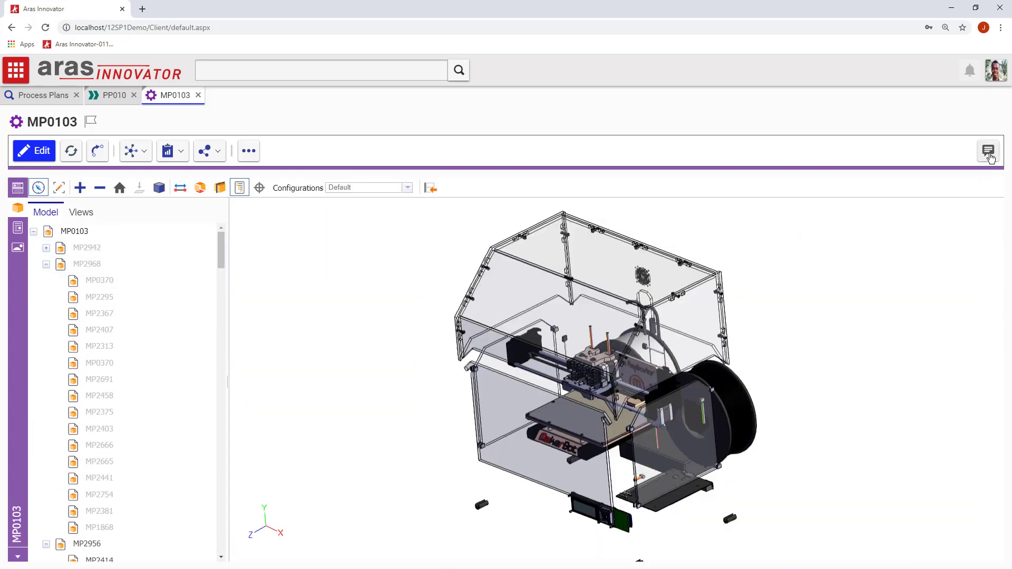
- Open MP0103's discussion and view the fan snapshots attached to the post and its reply
click(988, 152)
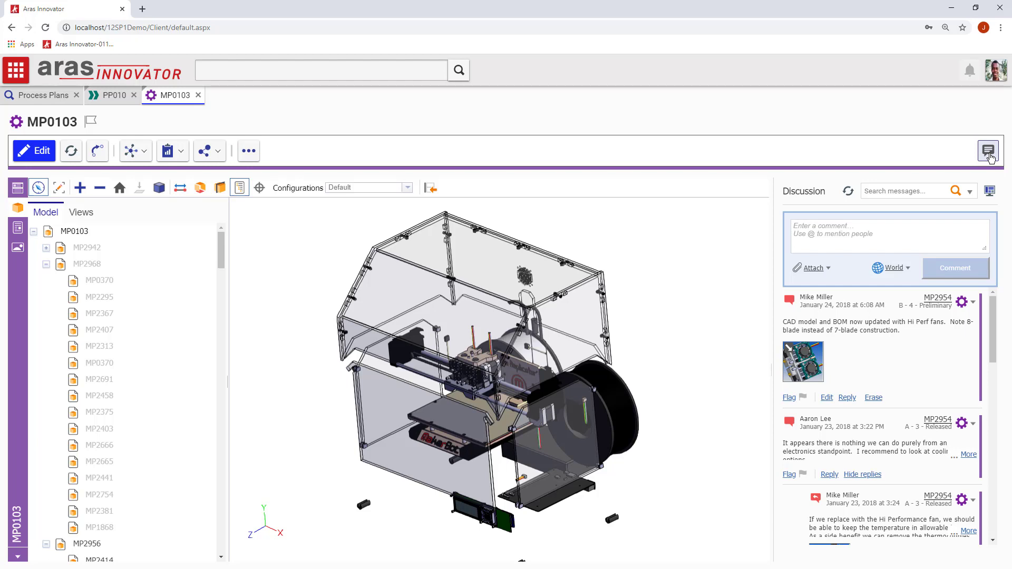
click(814, 368)
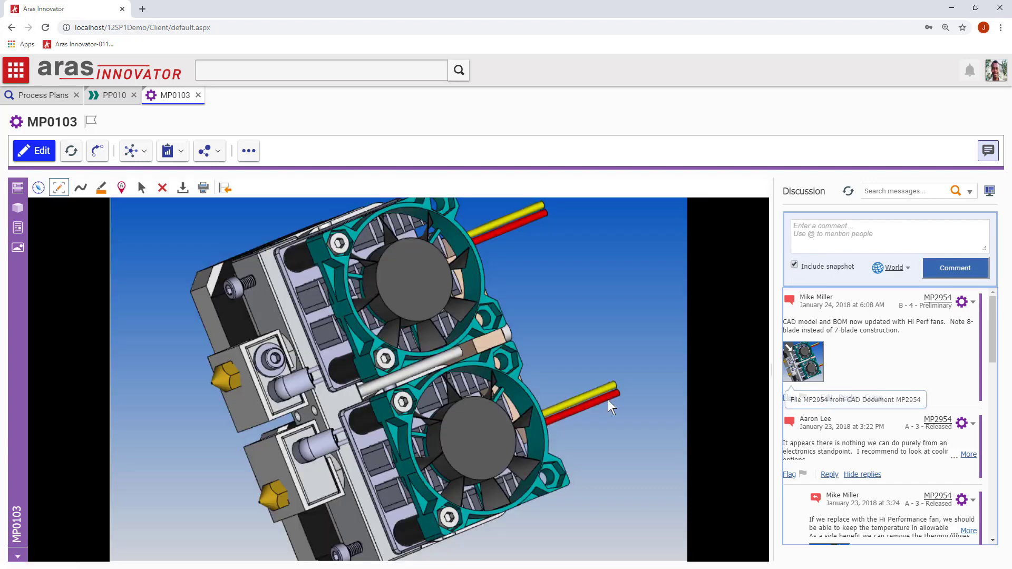
scroll(844, 411, down, 3)
click(829, 434)
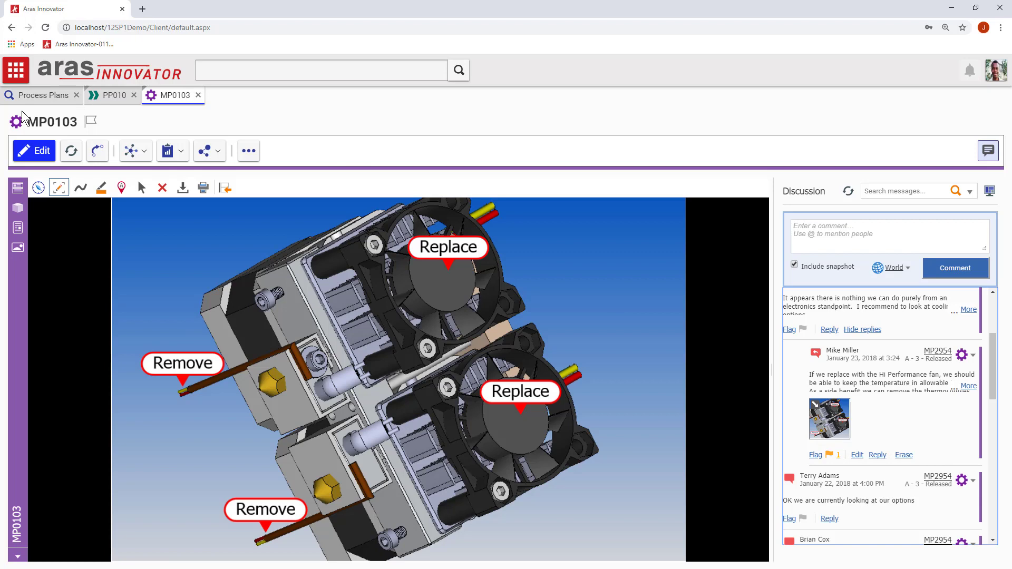
- Return to the part Form, expand the Part header fields, and open the ... actions menu
click(18, 188)
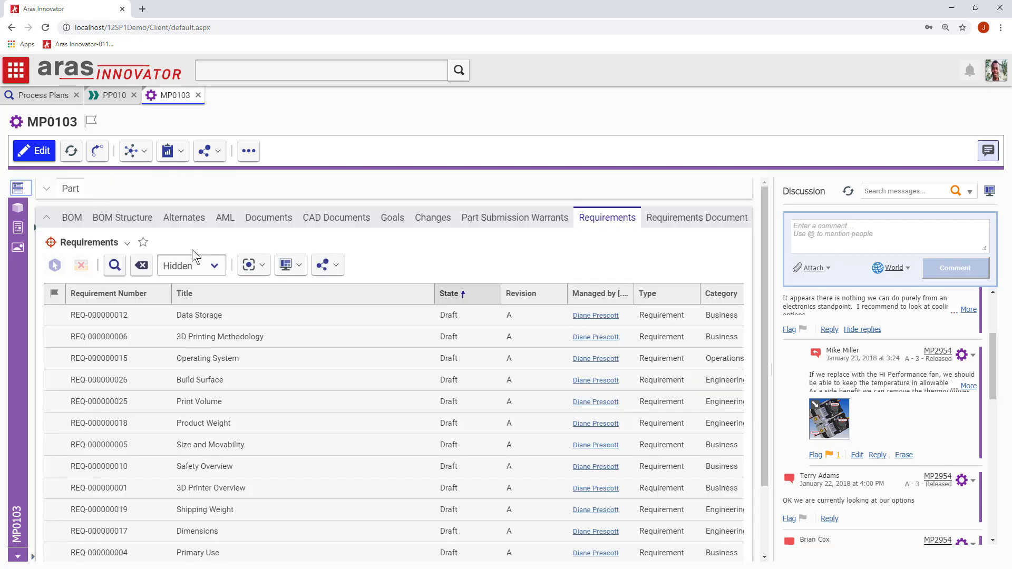
click(46, 188)
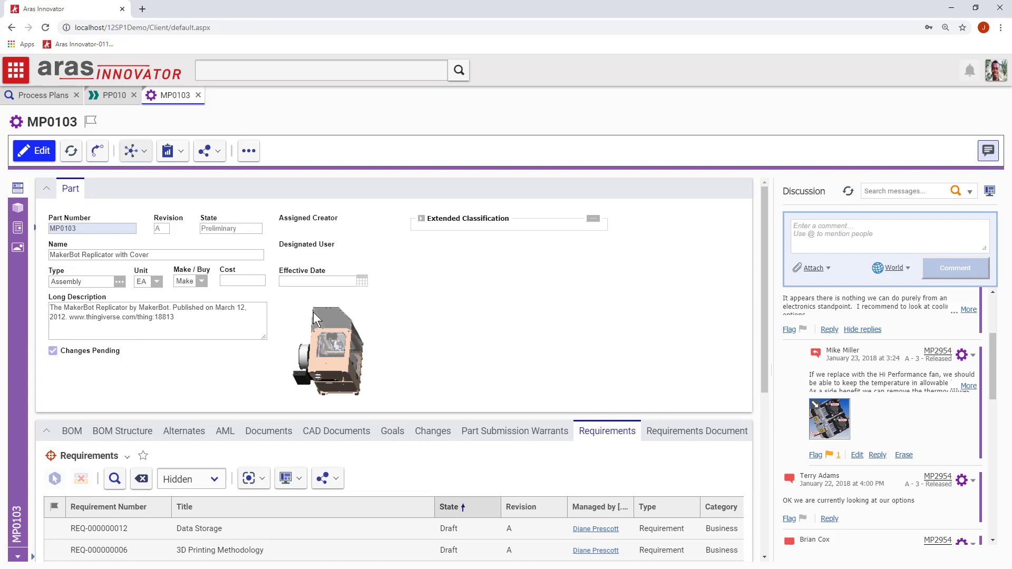
click(248, 151)
- Show MP0103's BOM as a graph and expand the root node into its child parts
click(283, 340)
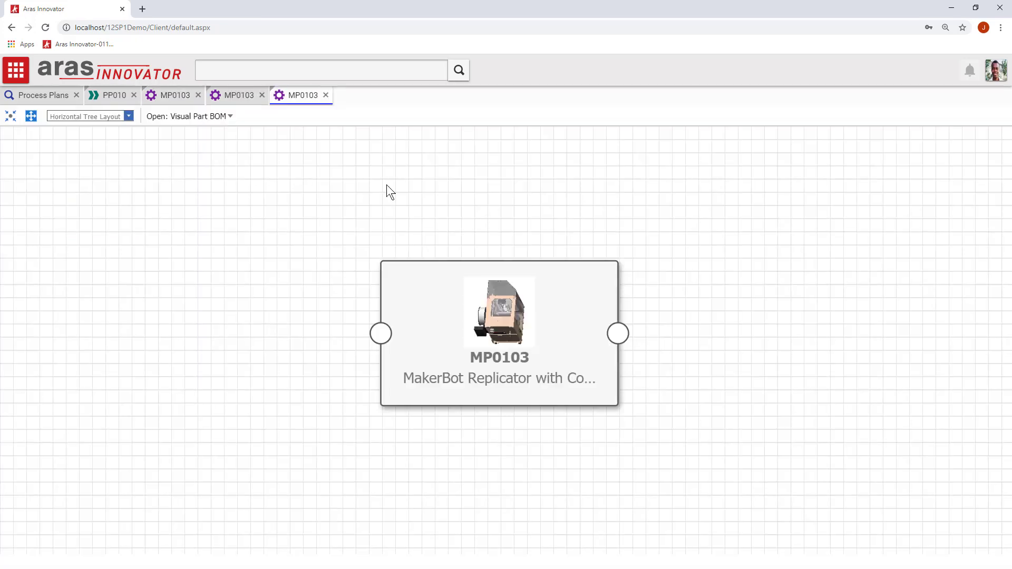
click(618, 332)
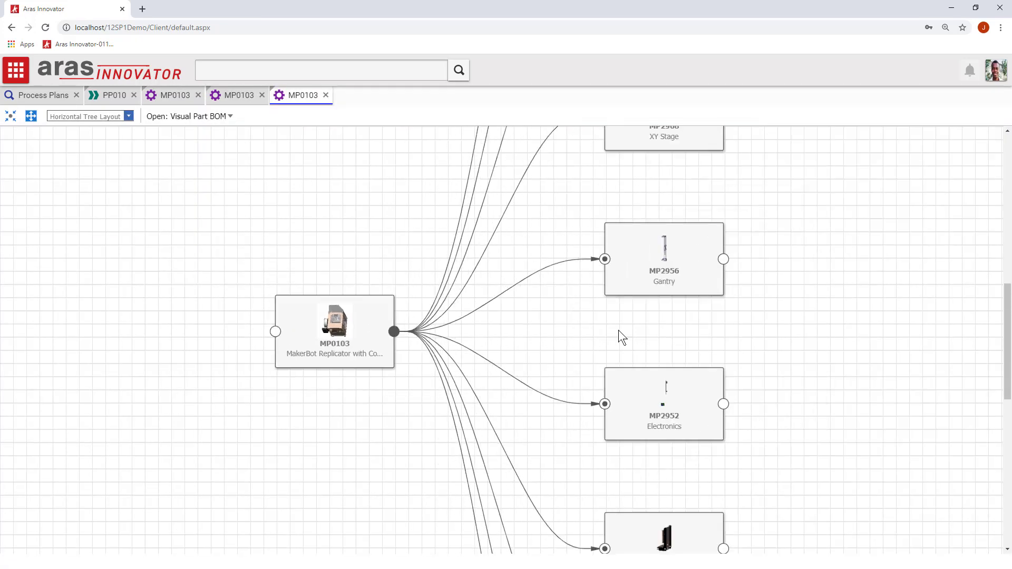
scroll(616, 321, up, 3)
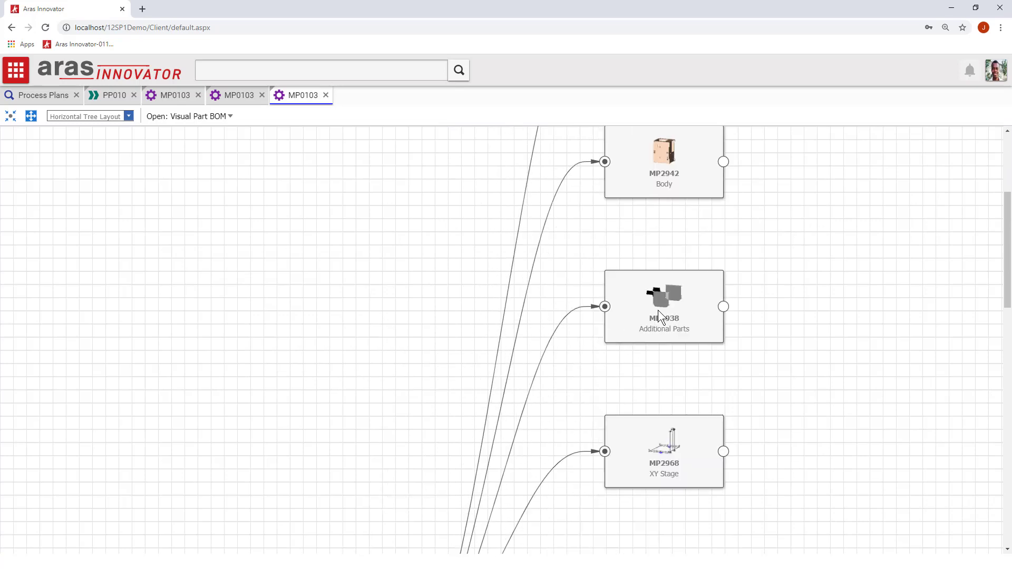
scroll(685, 326, up, 2)
scroll(722, 390, down, 3)
mouse_move(725, 488)
mouse_down()
mouse_move(726, 438)
mouse_move(741, 487)
mouse_up()
scroll(738, 422, down, 9)
scroll(769, 422, down, 3)
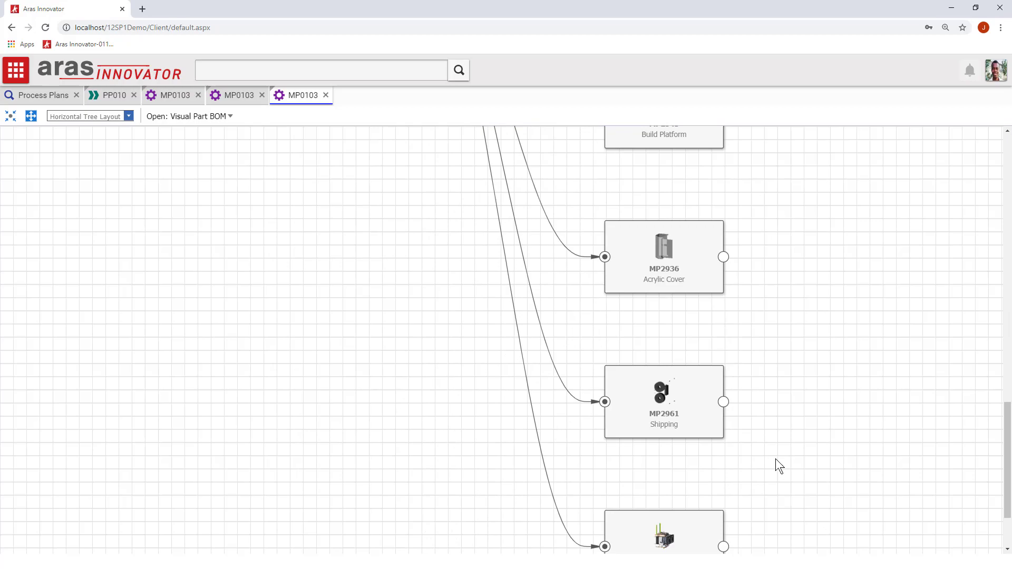
- Expand the Extruder MP2954 node to reveal sub-parts such as MP2350 Fan
click(724, 452)
scroll(907, 429, up, 10)
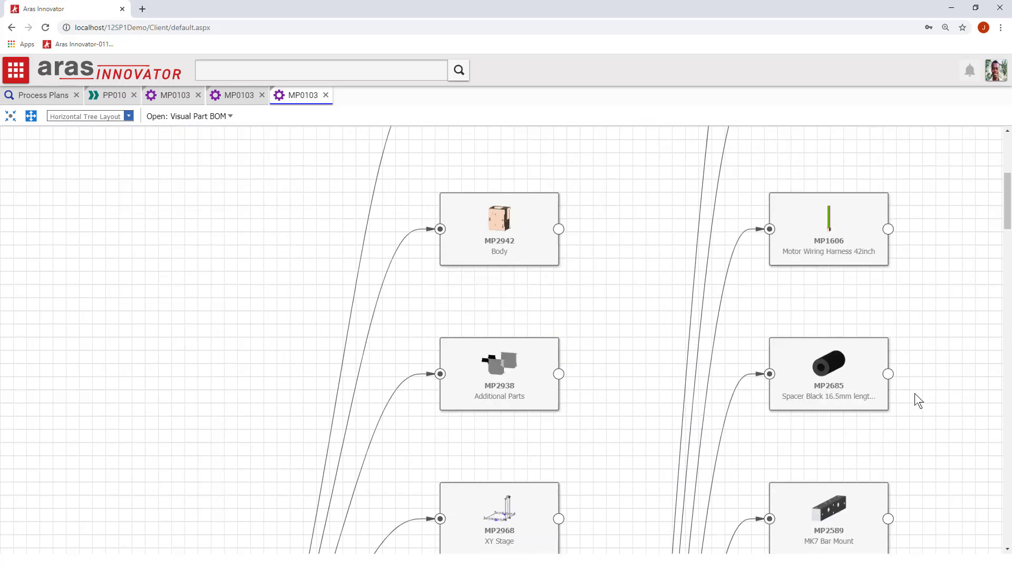
scroll(915, 400, down, 9)
scroll(928, 464, down, 5)
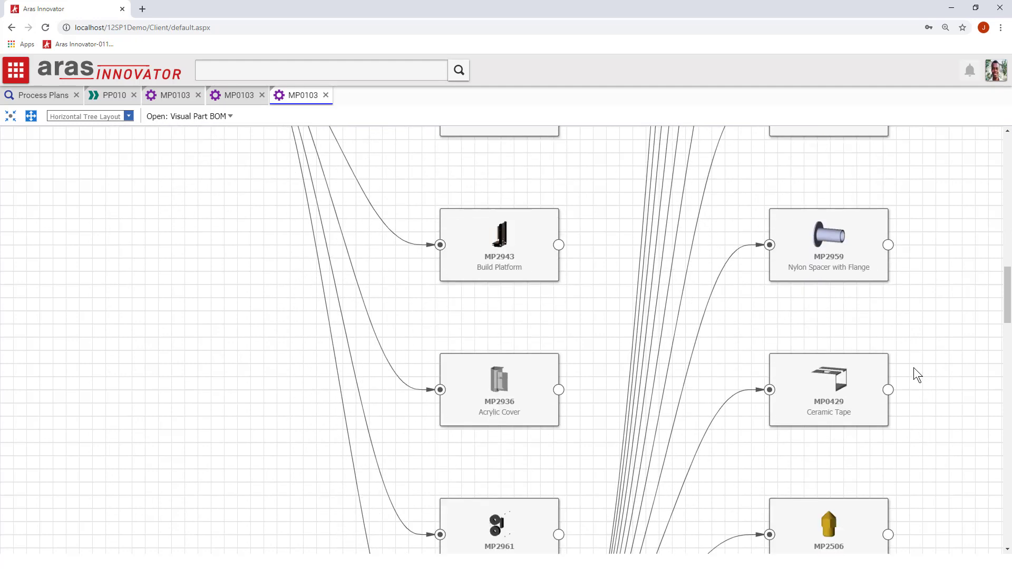
scroll(919, 401, down, 4)
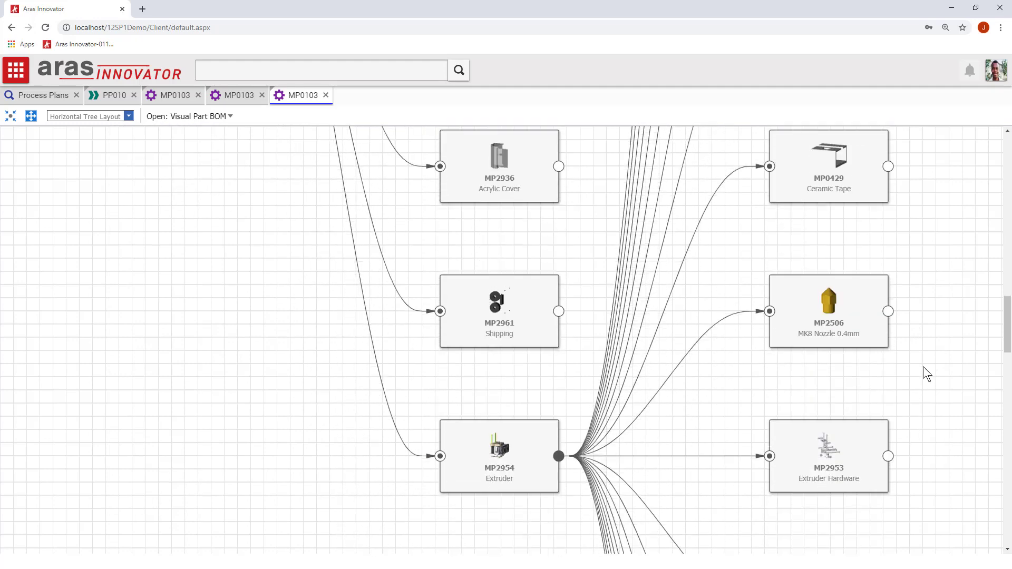
scroll(897, 406, down, 1)
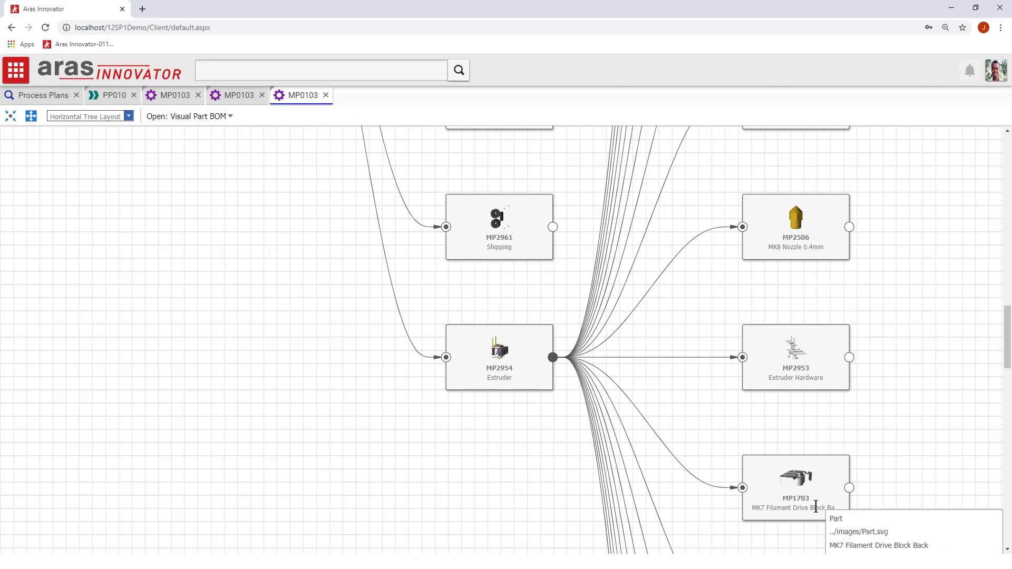
scroll(865, 521, down, 2)
scroll(847, 385, down, 5)
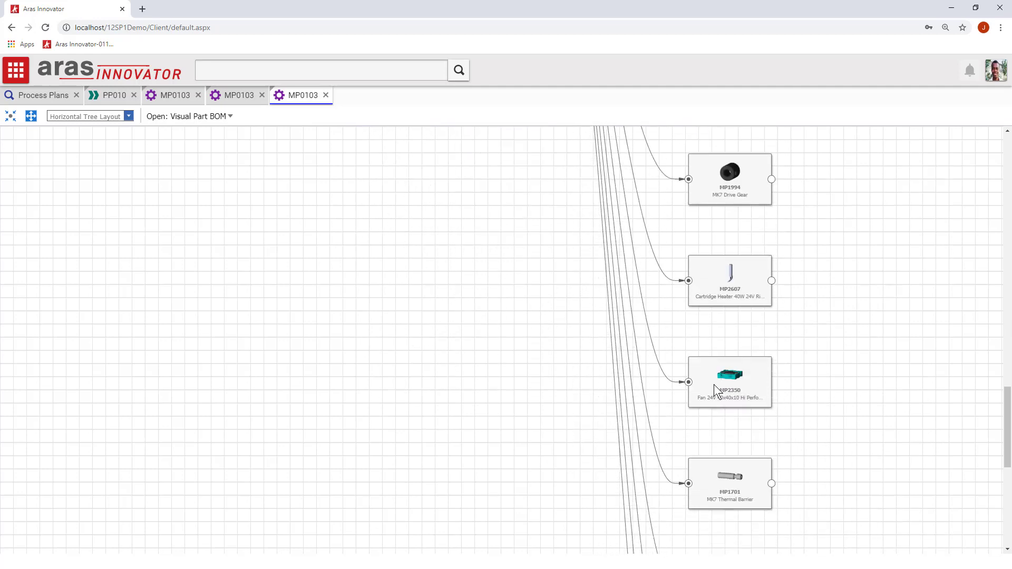
right_click(752, 384)
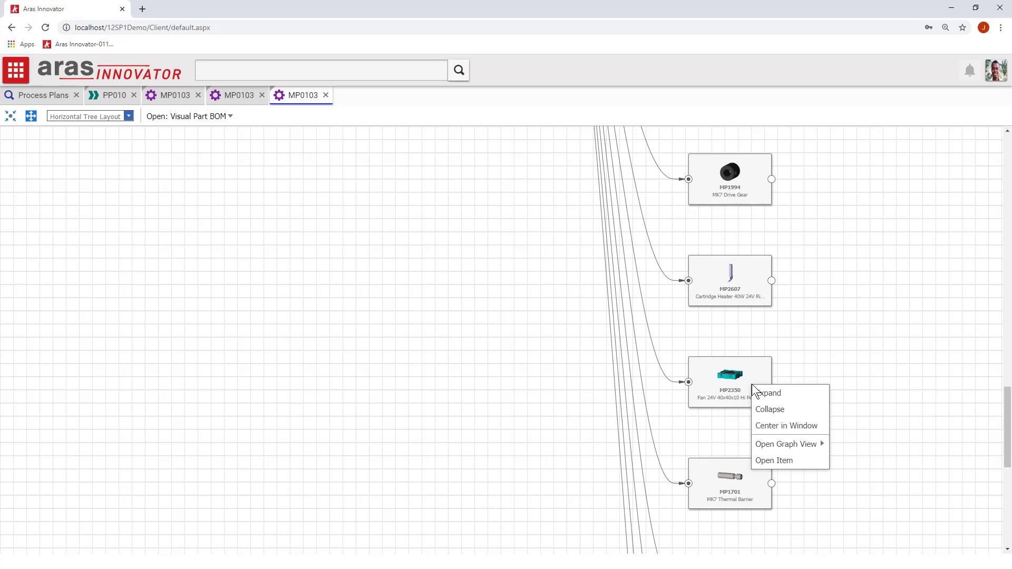
click(800, 463)
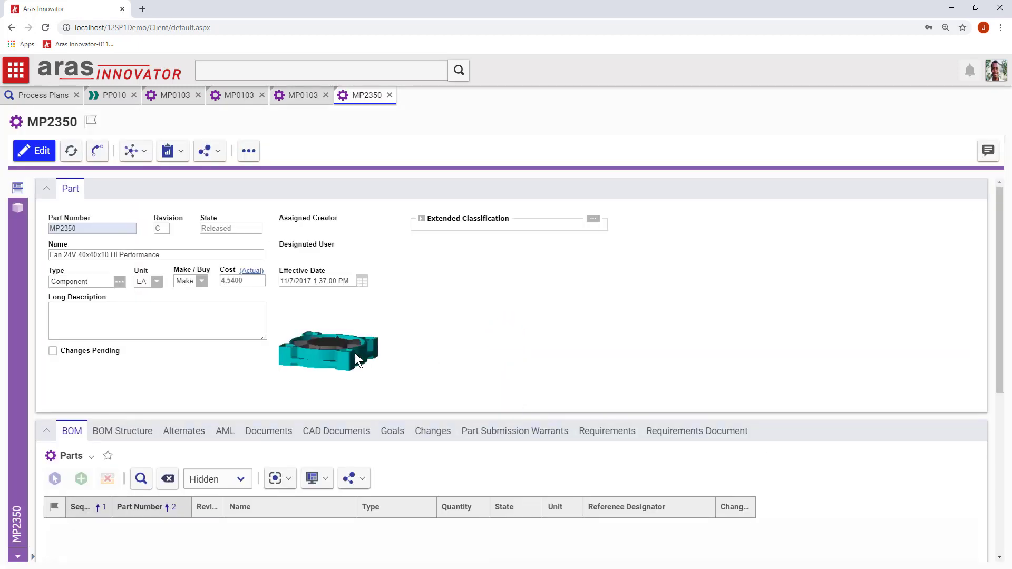
click(18, 209)
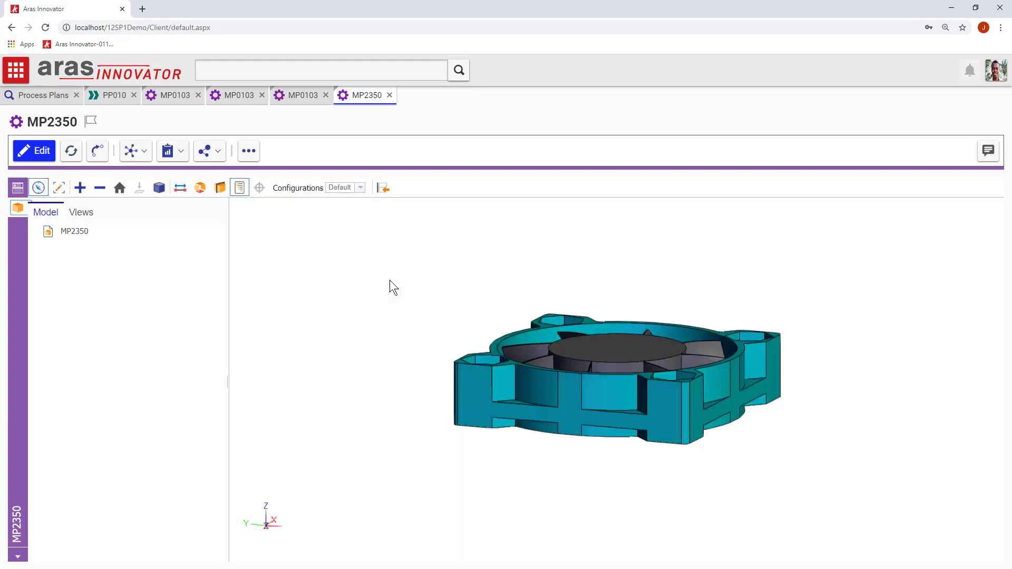
drag(694, 352, 735, 477)
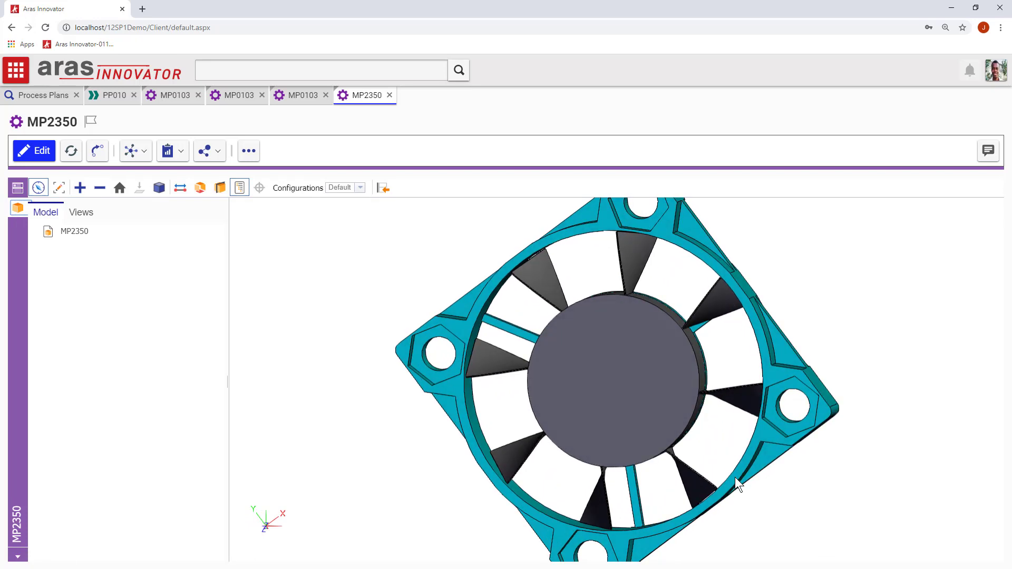
click(390, 95)
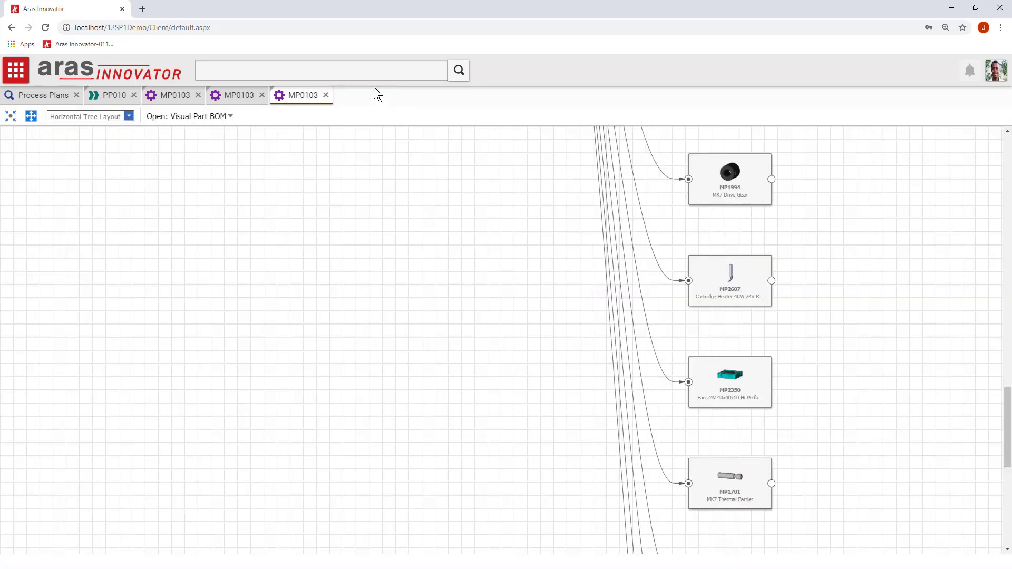
- Close the three MP0103 tabs to return to process plan PP010
click(325, 94)
click(262, 95)
click(198, 95)
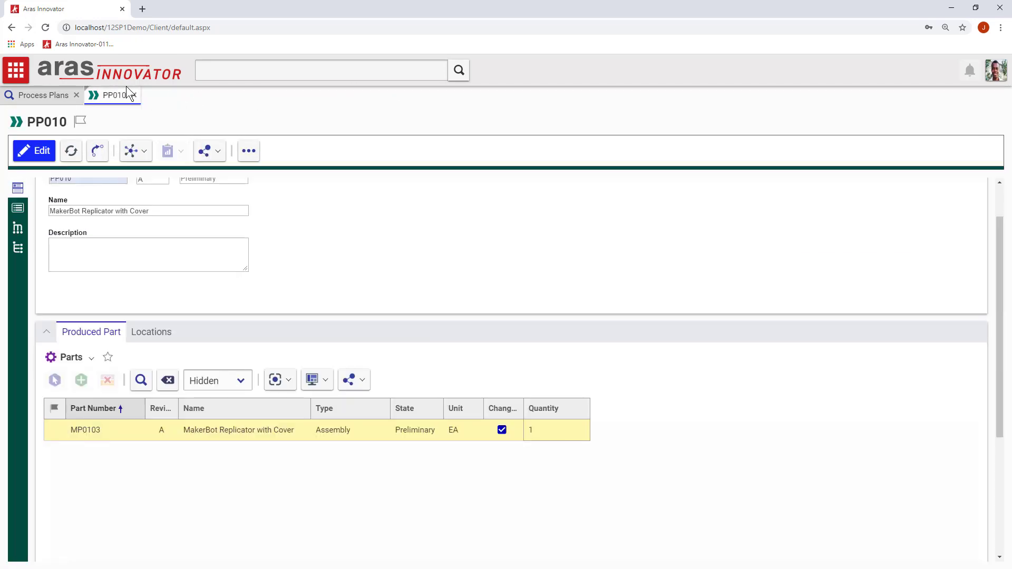
scroll(253, 218, up, 2)
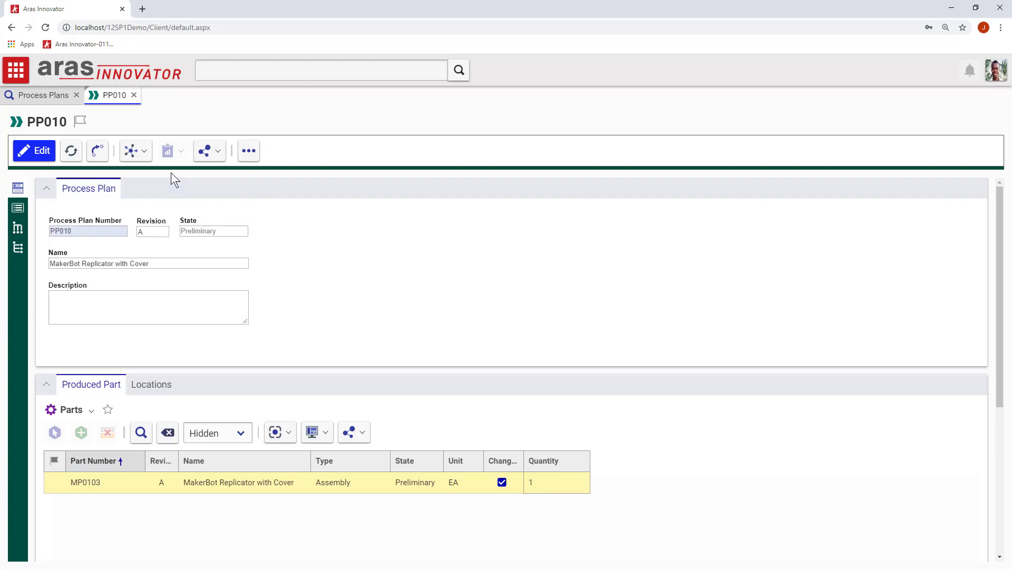
- Show Where Used for PP010, expand the tree, and right-click Project 1922 Printer Modification
click(136, 152)
click(158, 208)
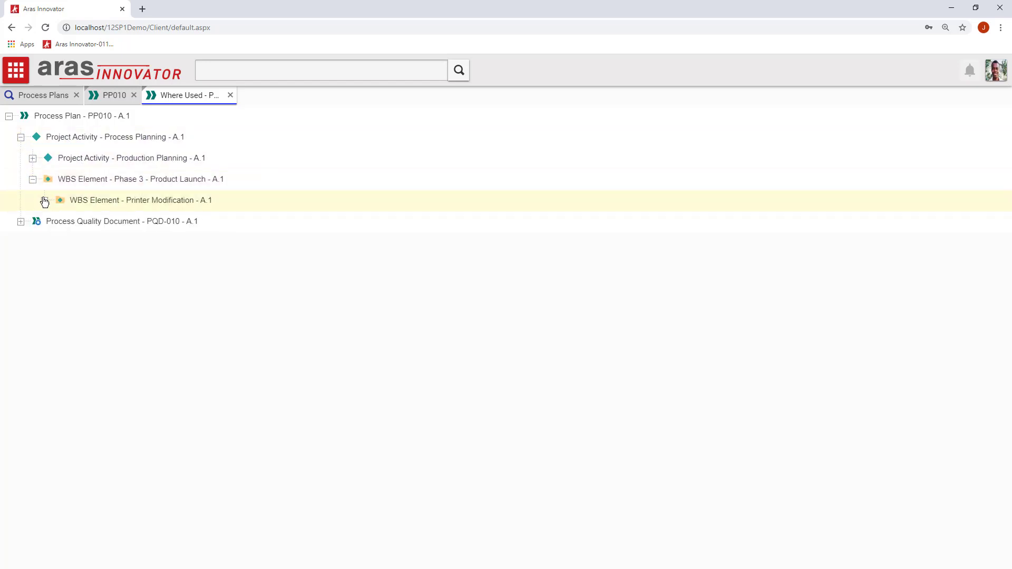
click(44, 200)
right_click(151, 223)
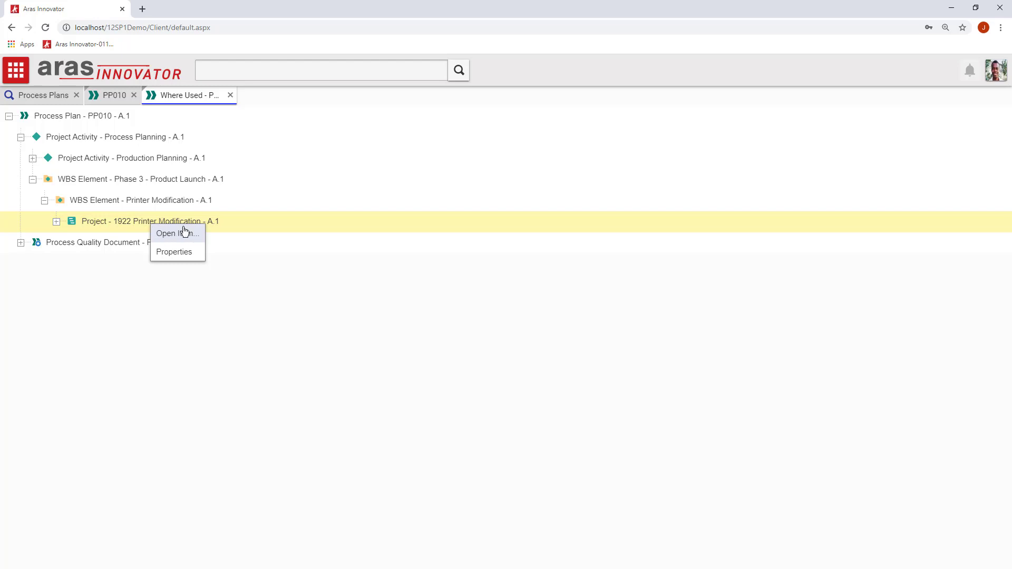
- Open Project 1922, expand Printer Modification and Phases 1–3, follow the PP010 link, then return
click(184, 233)
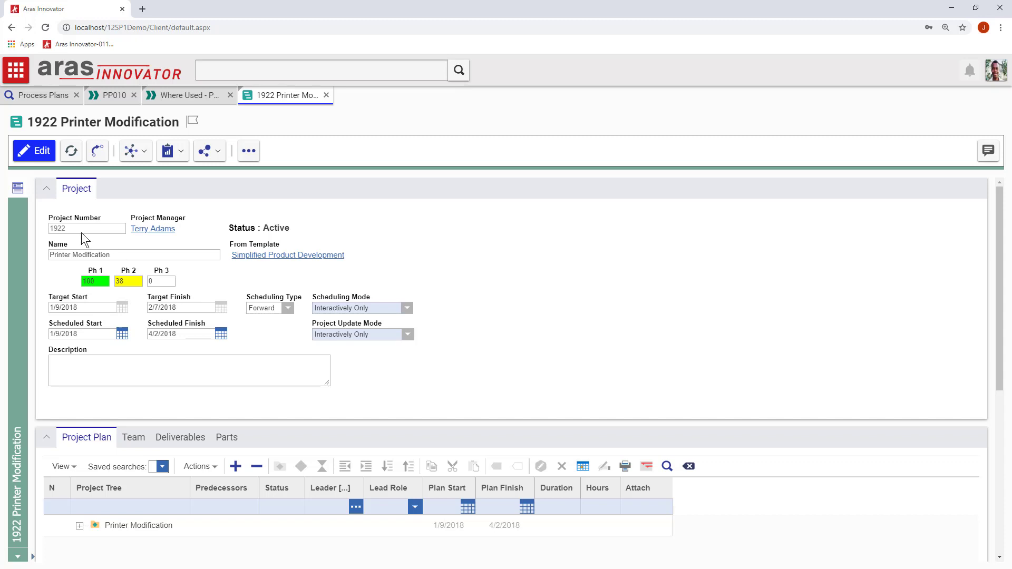
click(47, 188)
click(80, 306)
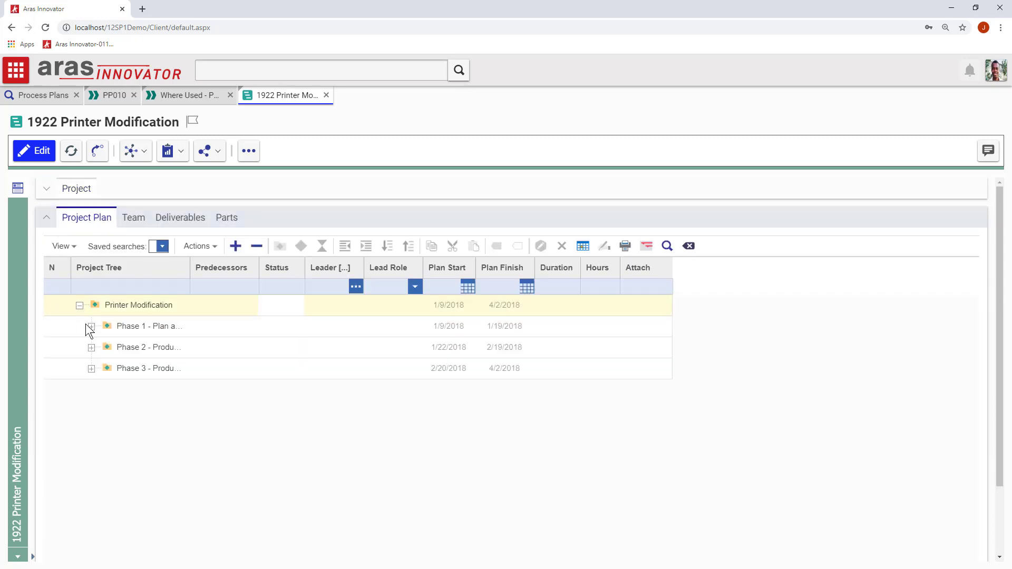
click(91, 326)
click(91, 411)
click(99, 536)
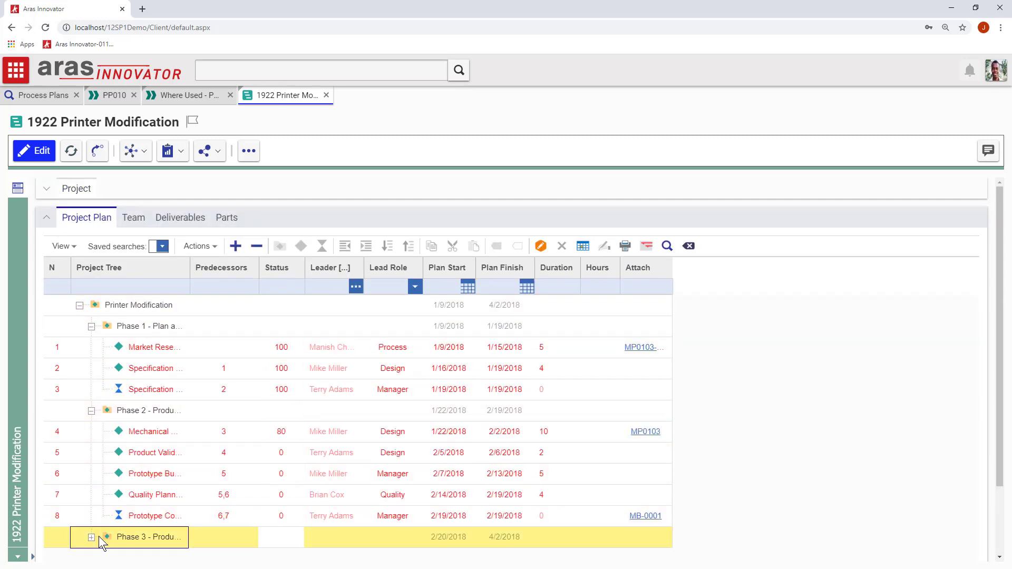
scroll(812, 426, down, 2)
click(92, 462)
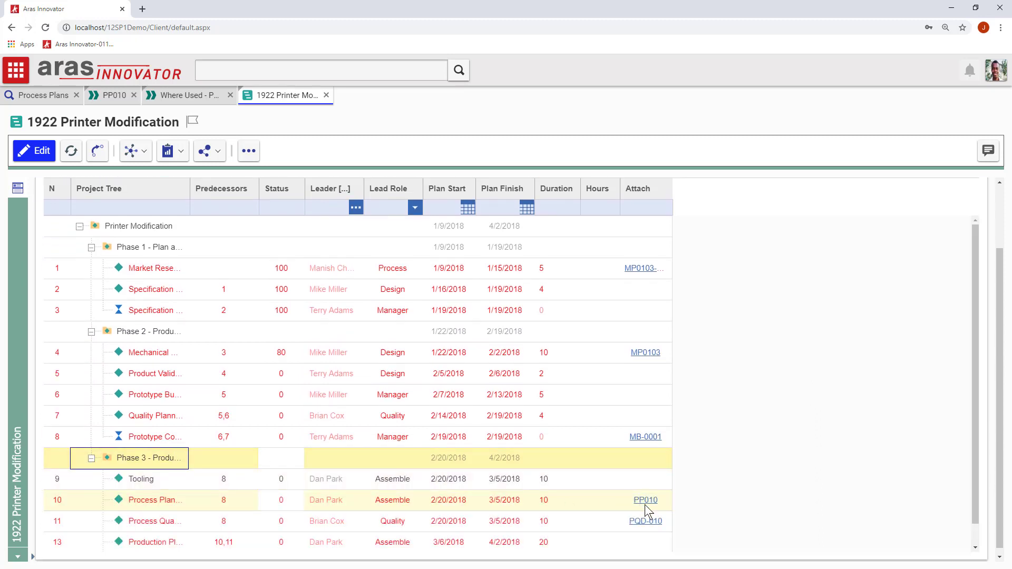
click(645, 501)
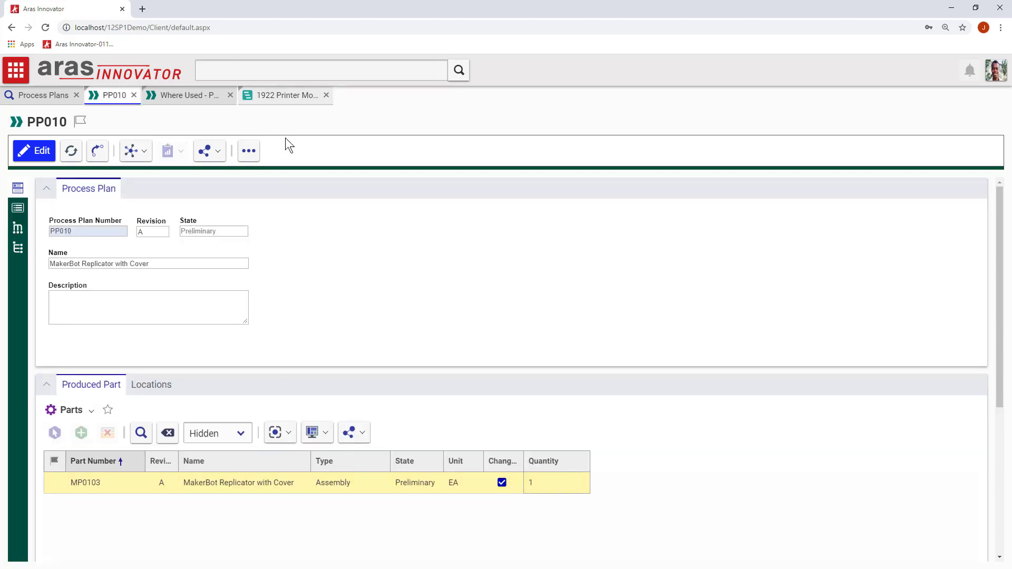
click(295, 96)
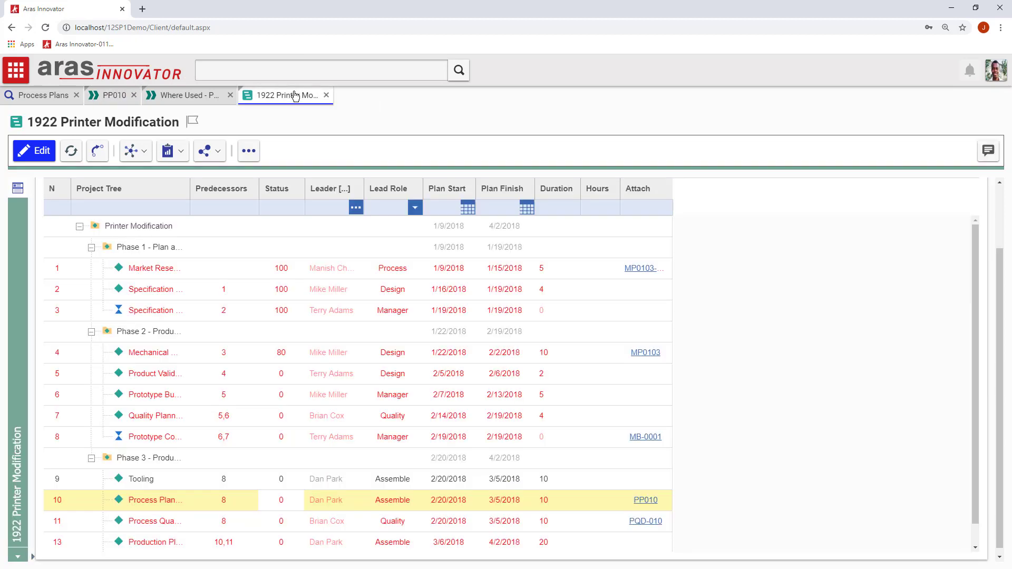
- Open PQD-010, view its Process Control Plan for operations 10–50, then follow the PP010 link
click(645, 522)
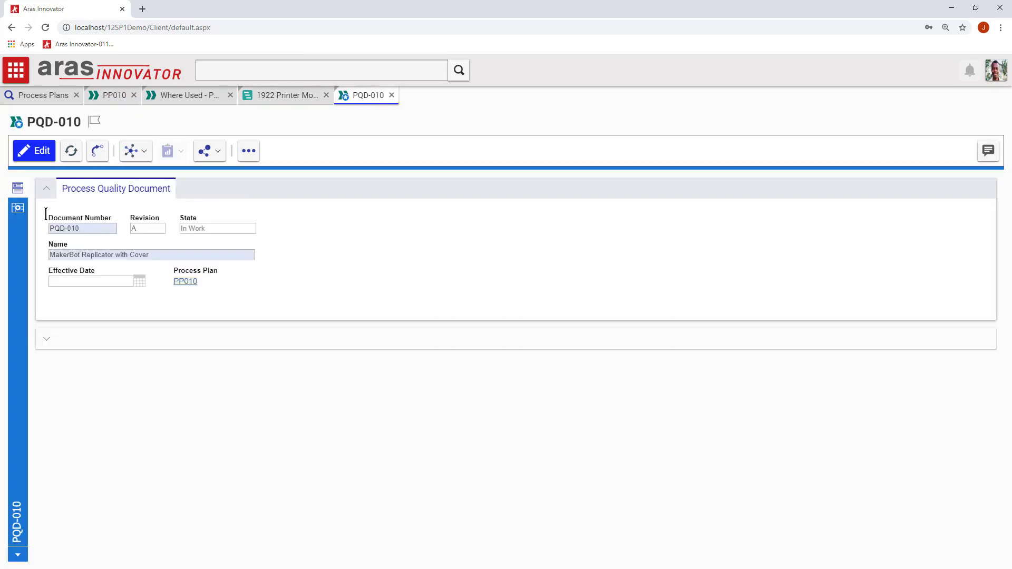
click(18, 208)
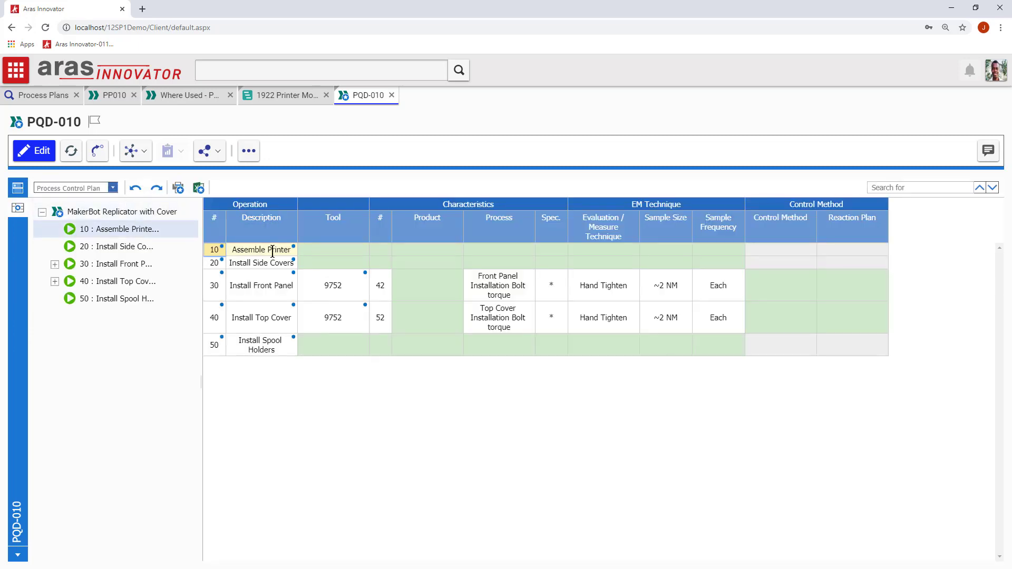
click(18, 187)
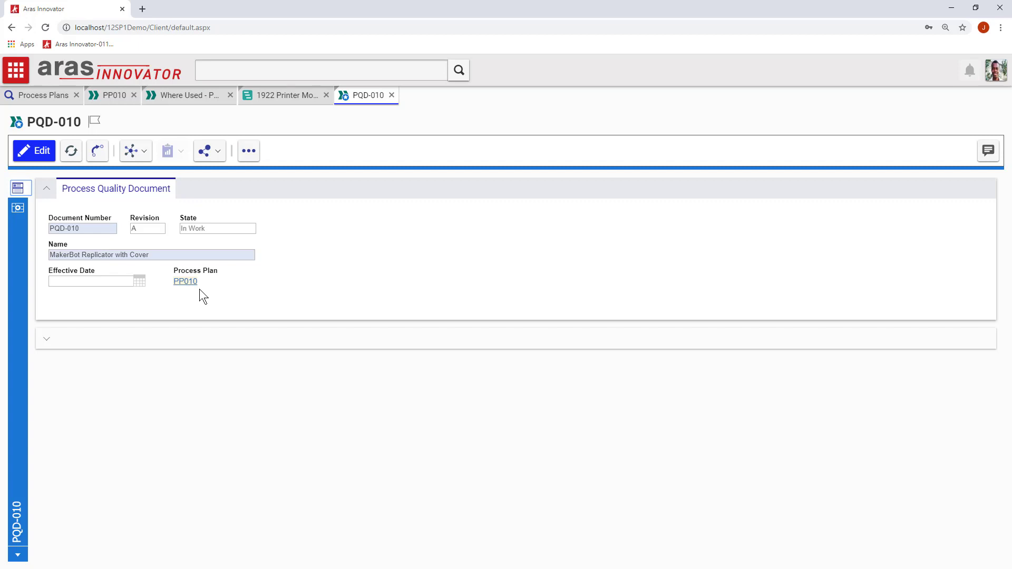
click(183, 283)
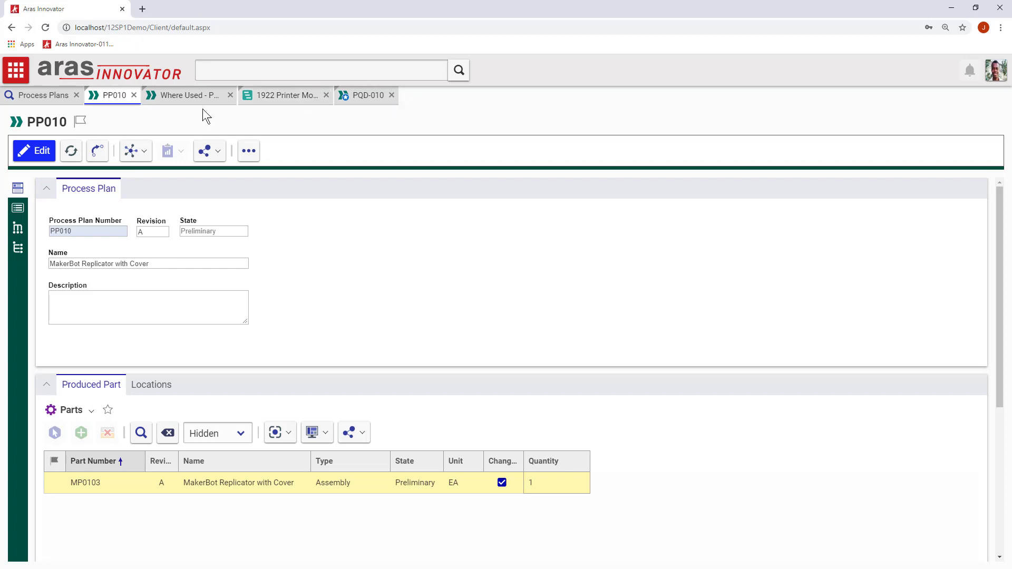
click(186, 99)
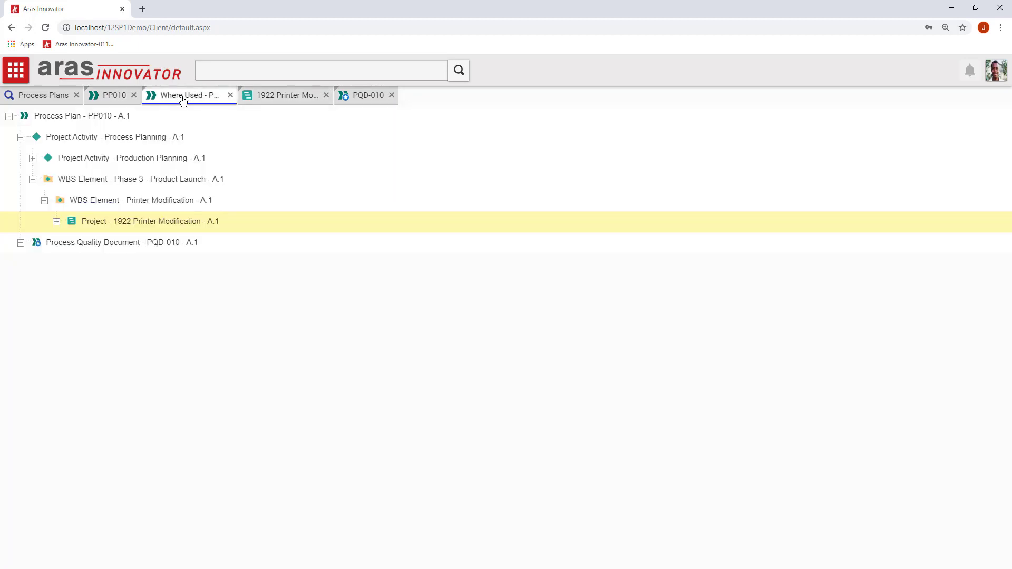
right_click(126, 244)
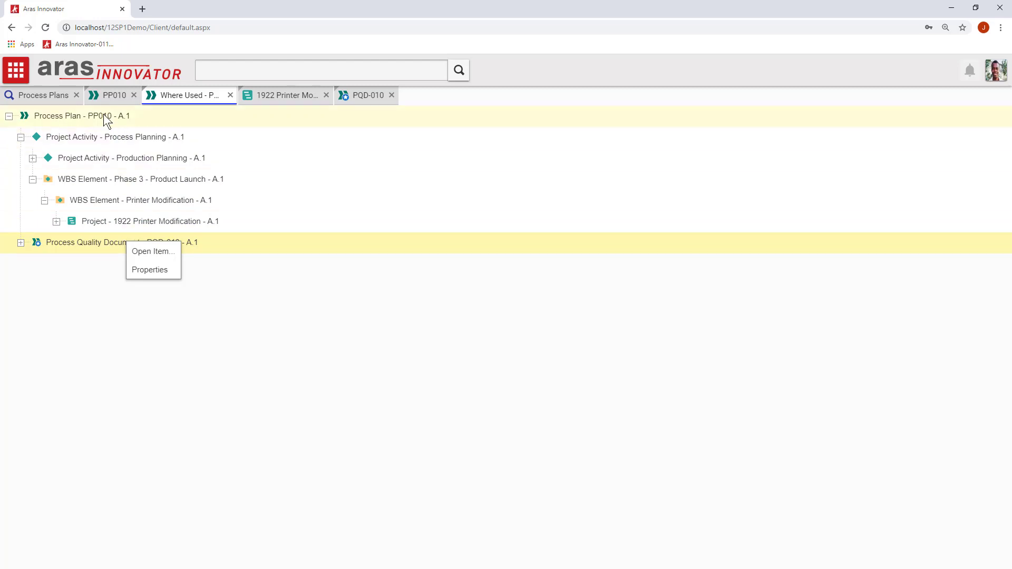
click(161, 252)
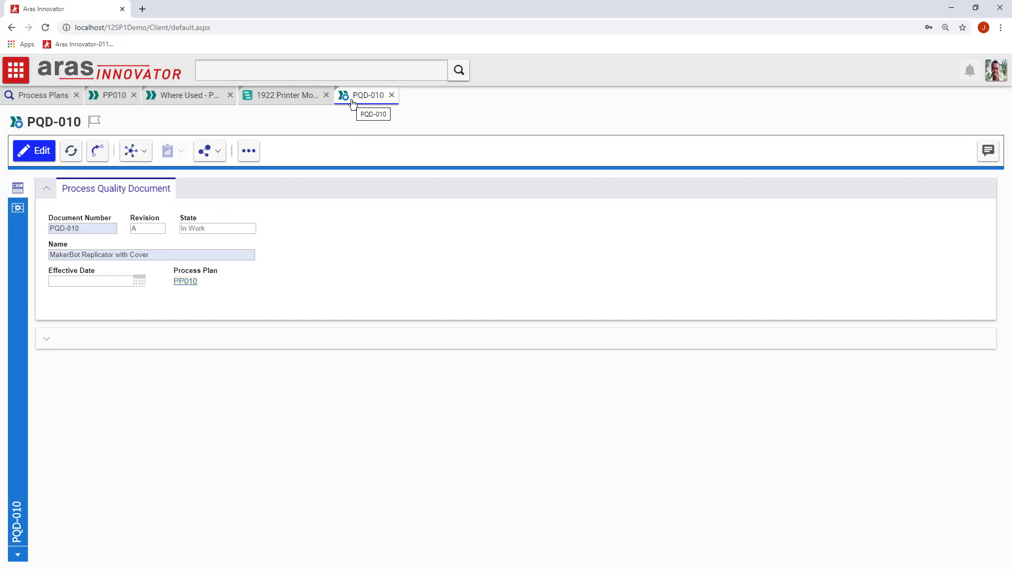
click(192, 285)
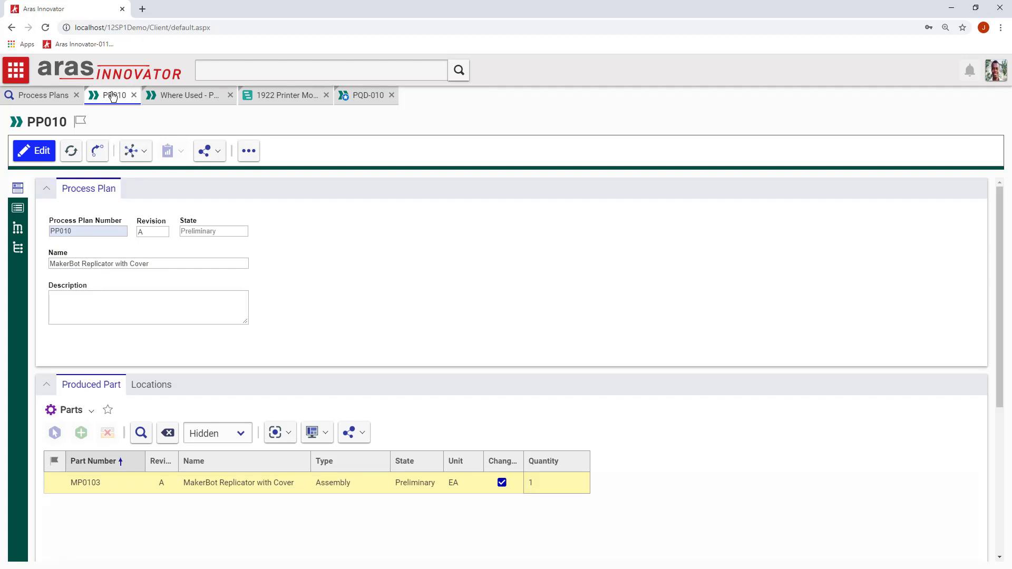